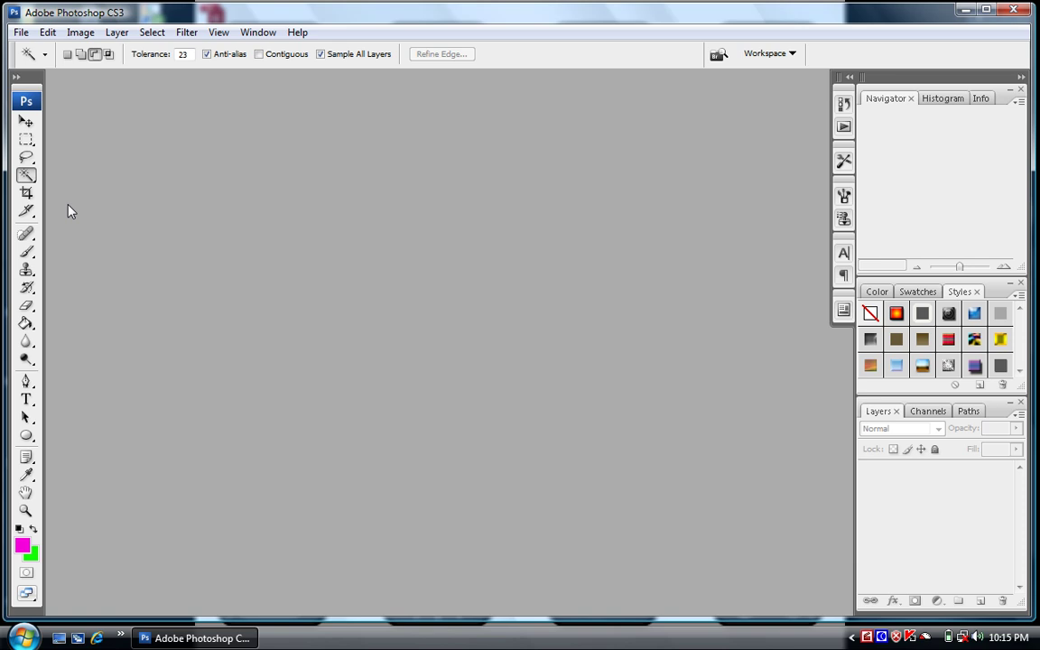
Step: Open End.jpg and Start.jpg together from the Lesson 02 folder
{"action": "left_click", "coordinate": [20, 33]}
{"action": "left_click", "coordinate": [36, 66]}
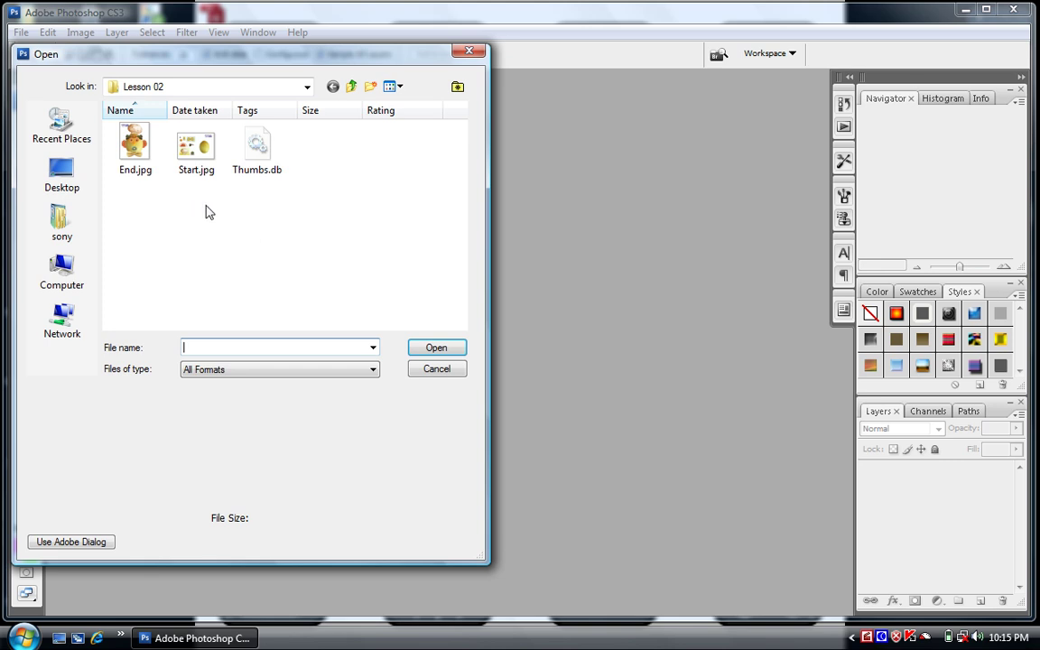
{"action": "left_click_drag", "start_coordinate": [207, 212], "coordinate": [131, 131]}
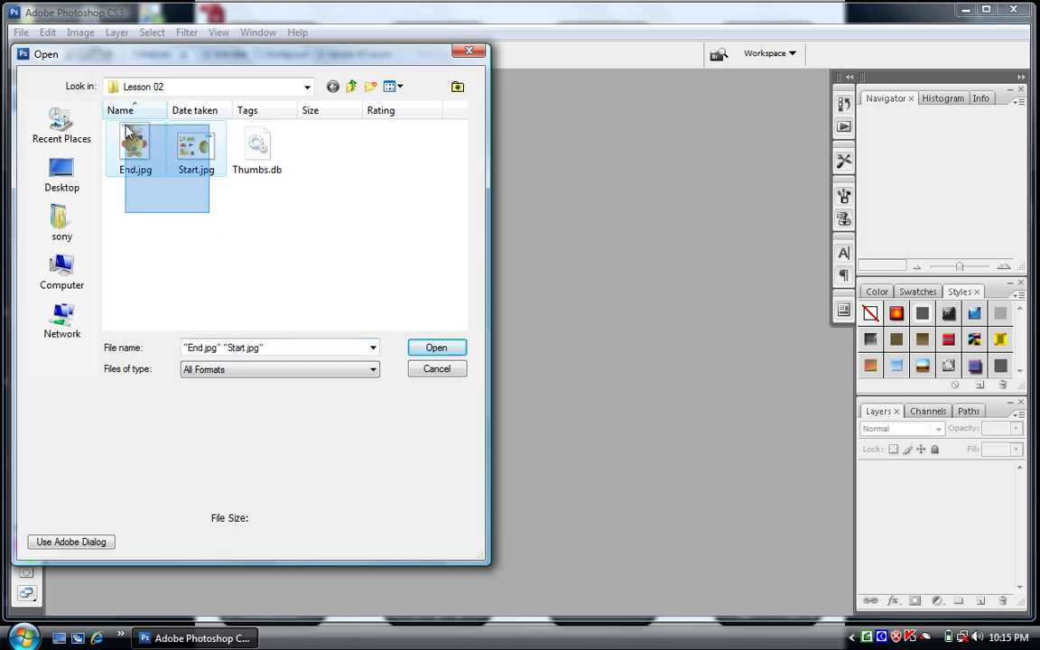
{"action": "left_click", "coordinate": [460, 352]}
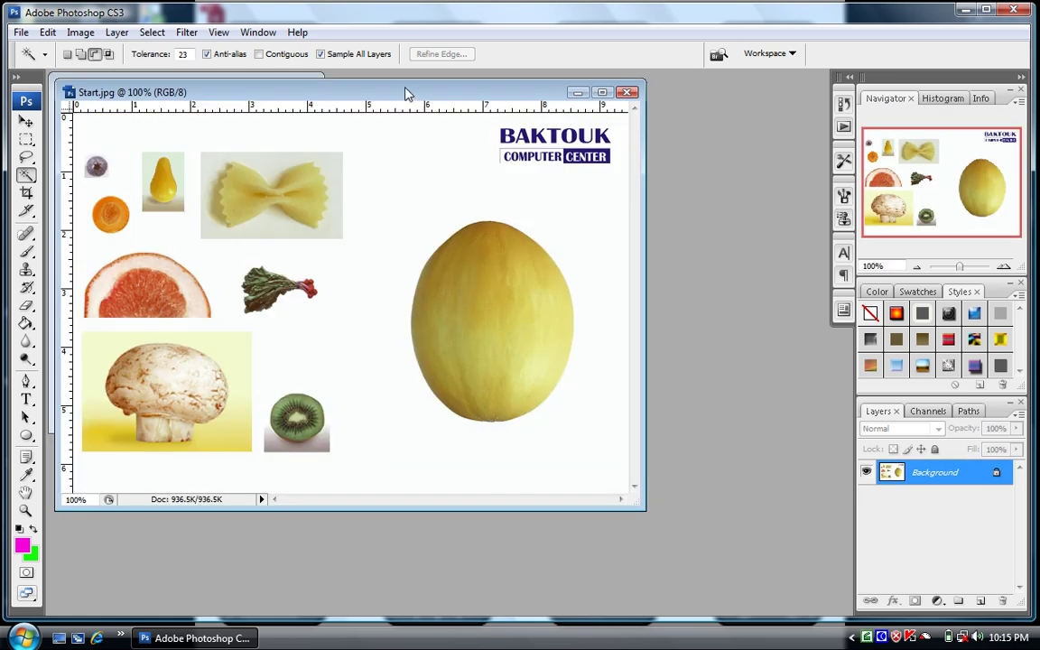
Step: Arrange the Start.jpg and End.jpg windows so the finished face and the source ingredients can be compared
{"action": "left_click_drag", "start_coordinate": [401, 97], "coordinate": [559, 127]}
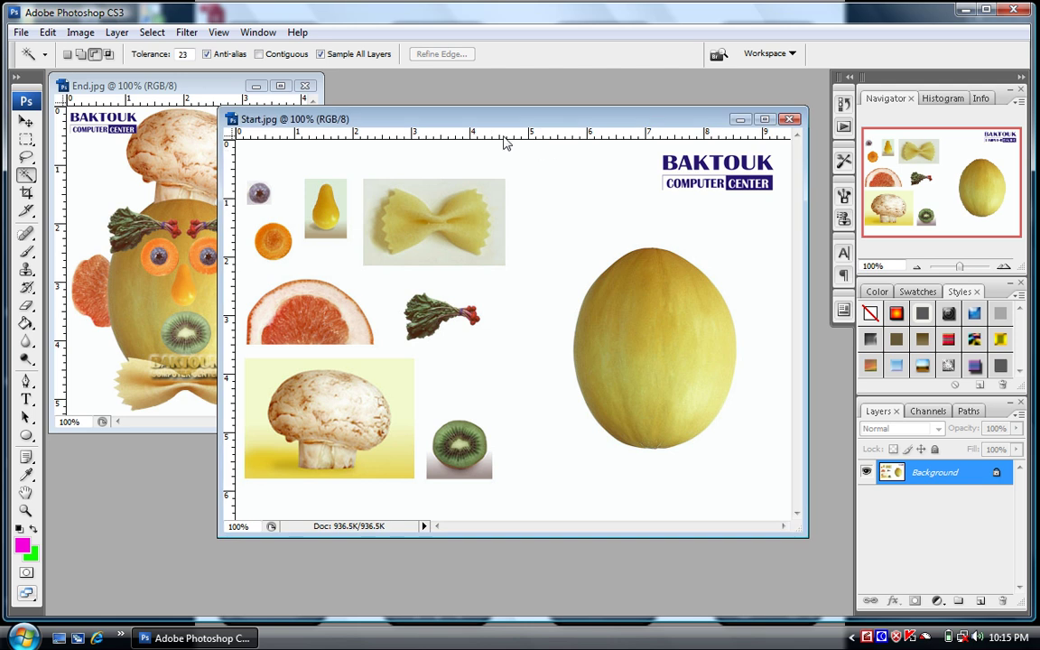
{"action": "left_click", "coordinate": [200, 91]}
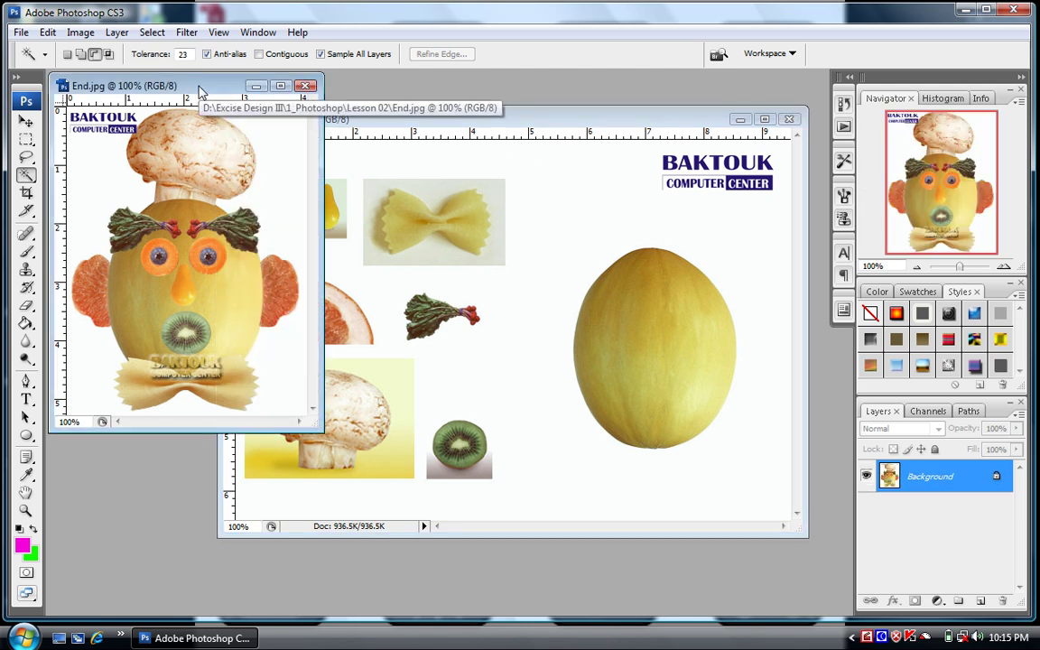
{"action": "left_click_drag", "start_coordinate": [200, 90], "coordinate": [215, 99]}
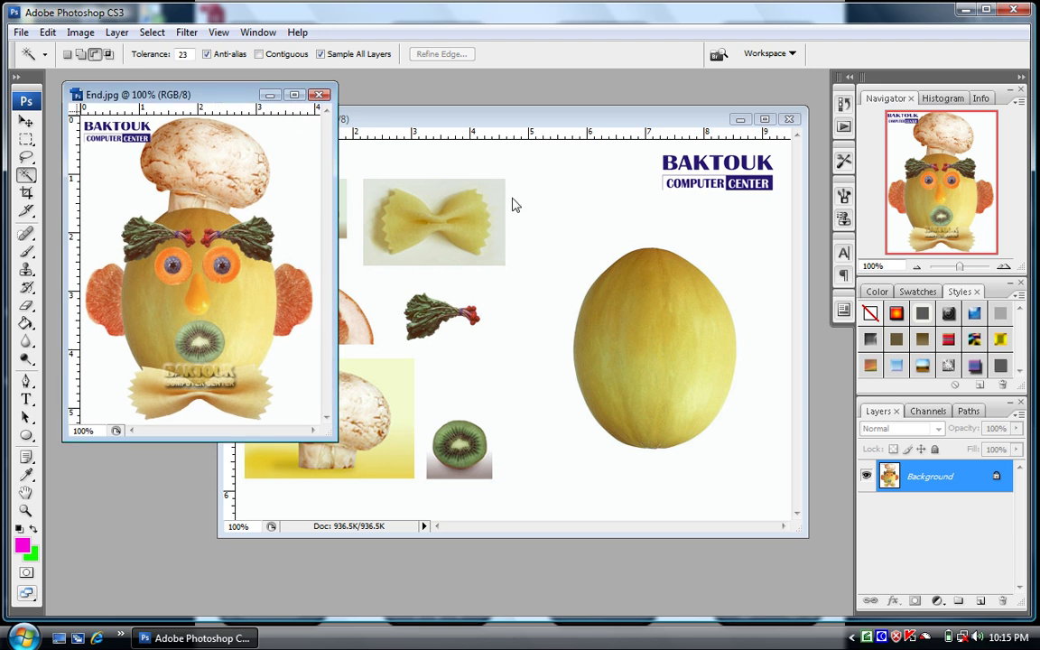
Step: Select the entire End.jpg canvas and copy it to the clipboard
{"action": "left_click", "coordinate": [152, 32]}
{"action": "left_click", "coordinate": [161, 52]}
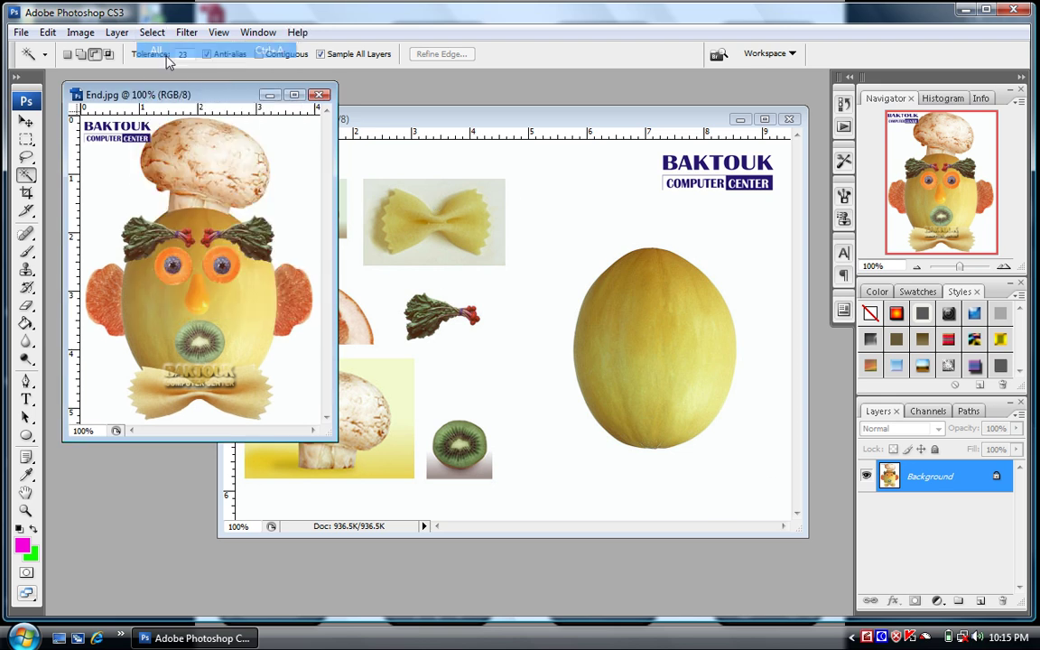
{"action": "left_click", "coordinate": [48, 34]}
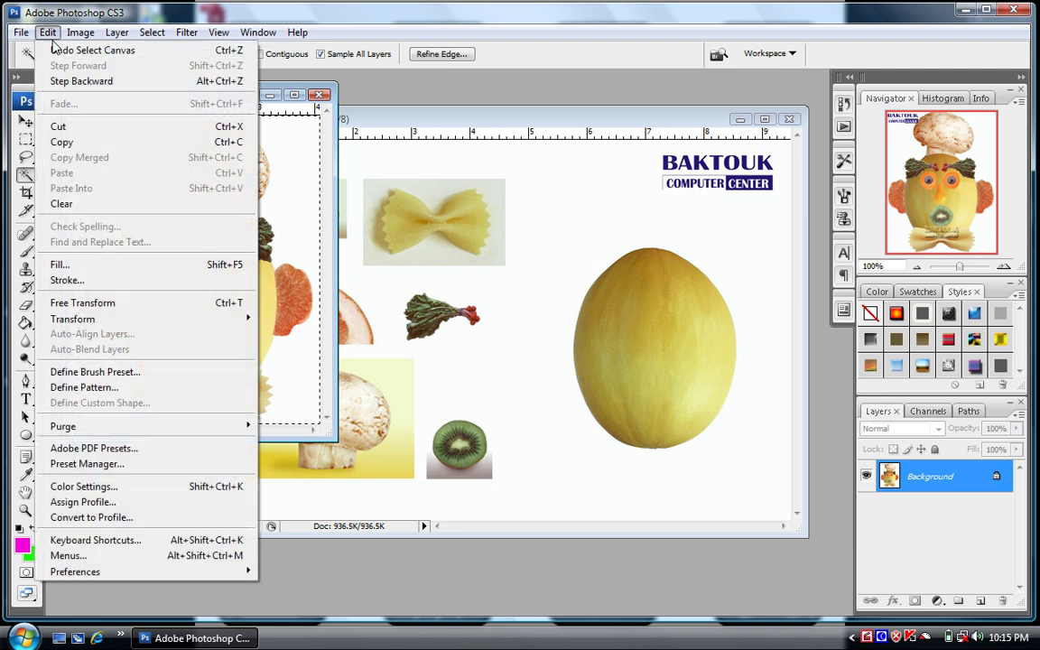
{"action": "left_click", "coordinate": [77, 146]}
Step: Create a new white RGB document from the Clipboard preset, 295 by 380 pixels at 72 pixels/inch
{"action": "left_click", "coordinate": [19, 35]}
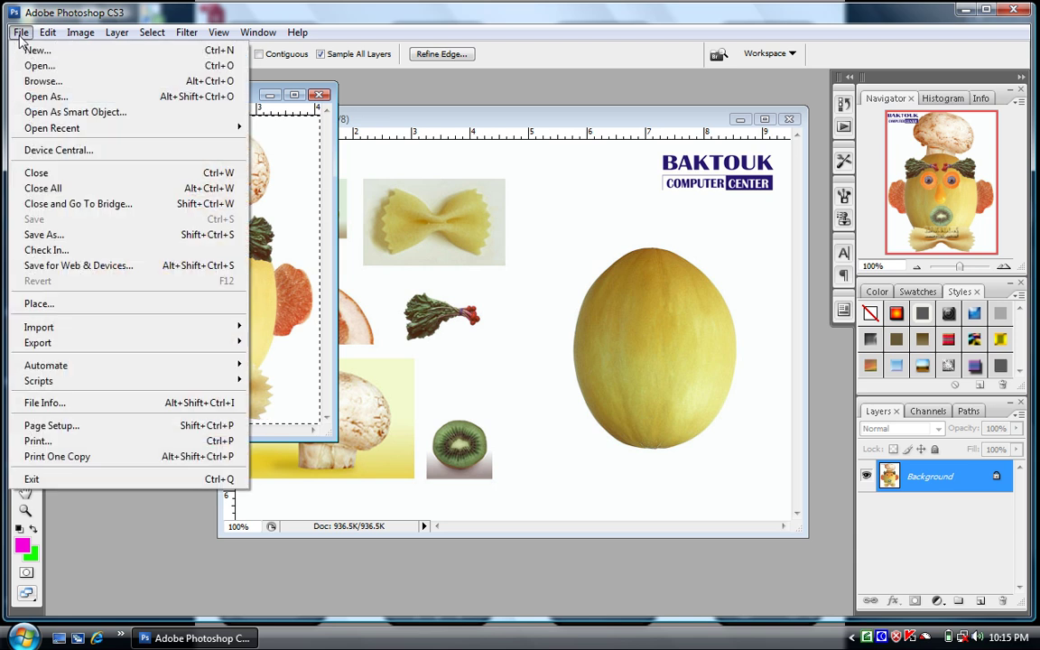
{"action": "left_click", "coordinate": [35, 52]}
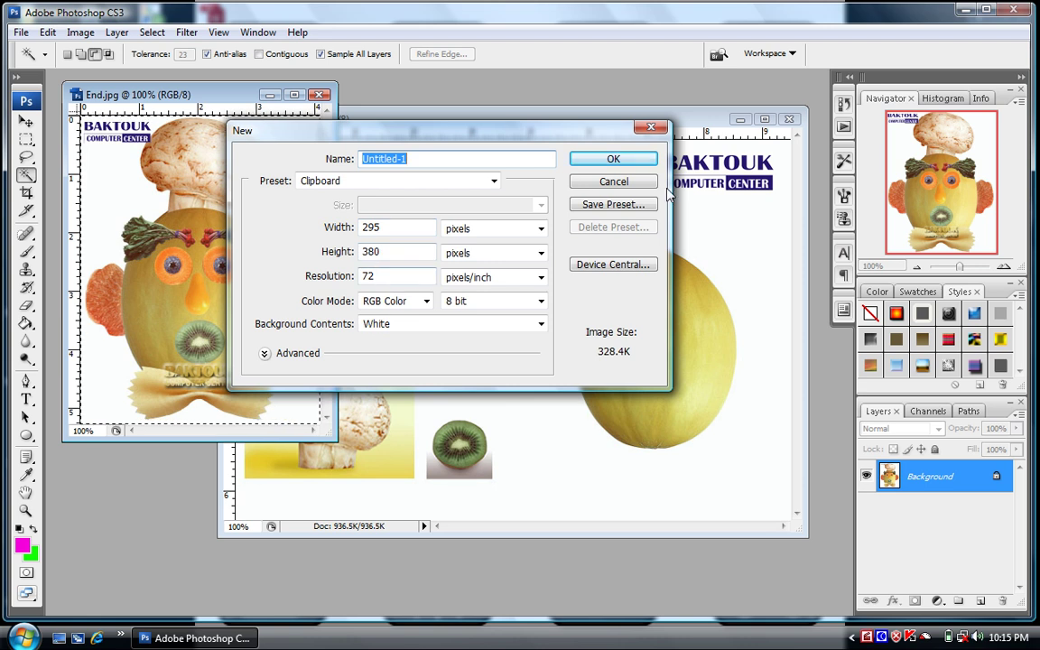
{"action": "left_click", "coordinate": [625, 165]}
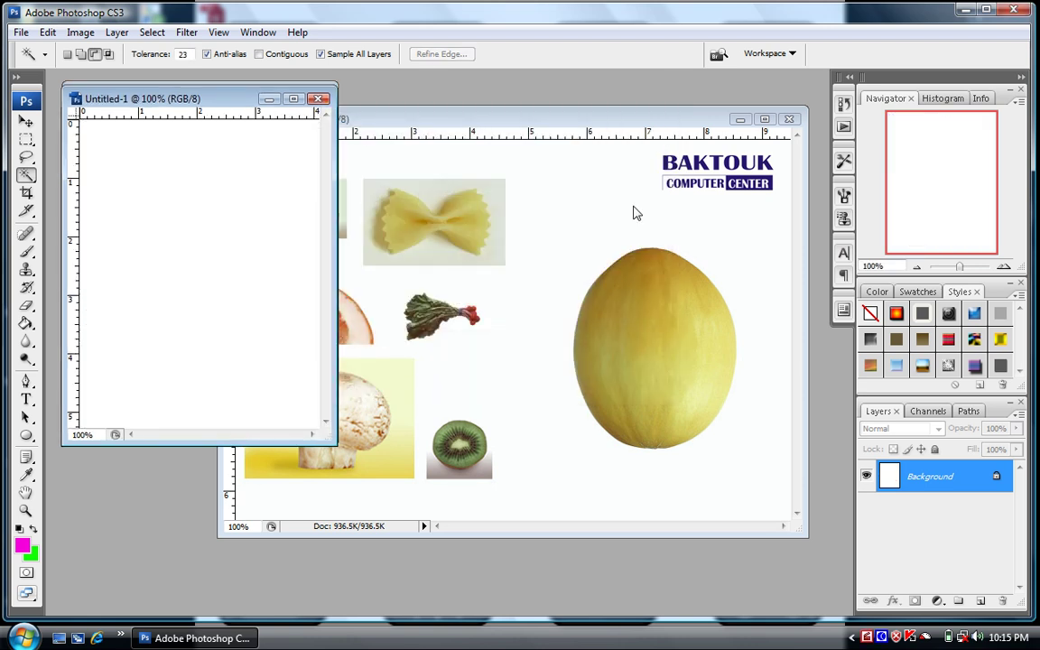
Step: Move the blank Untitled-1 window off End.jpg and bring Start.jpg to the front beside it
{"action": "left_click_drag", "start_coordinate": [200, 106], "coordinate": [218, 132]}
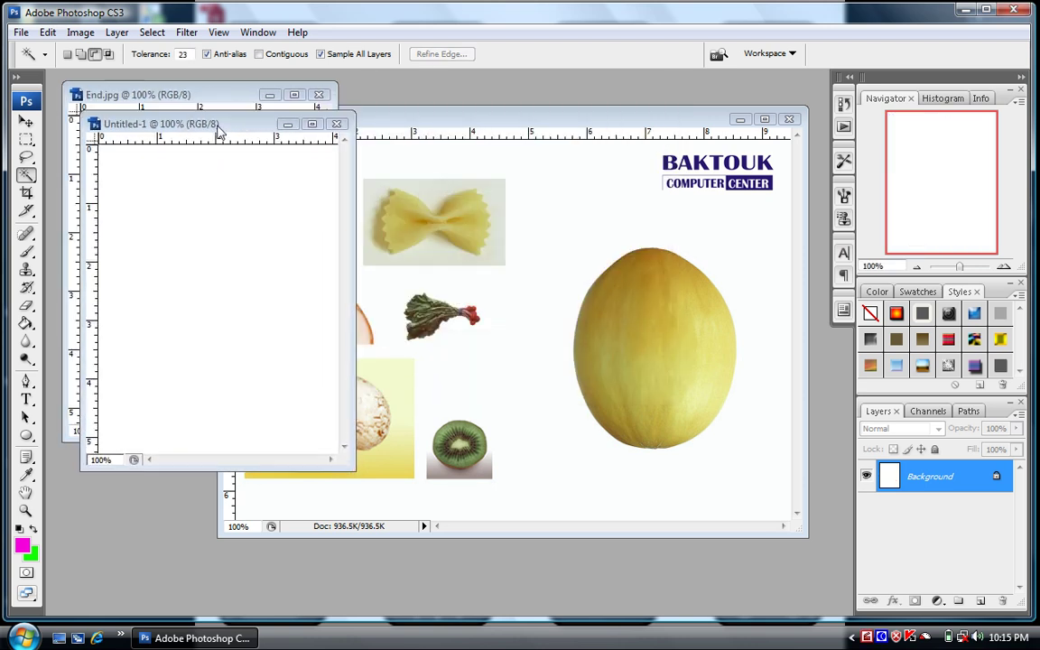
{"action": "left_click", "coordinate": [467, 121]}
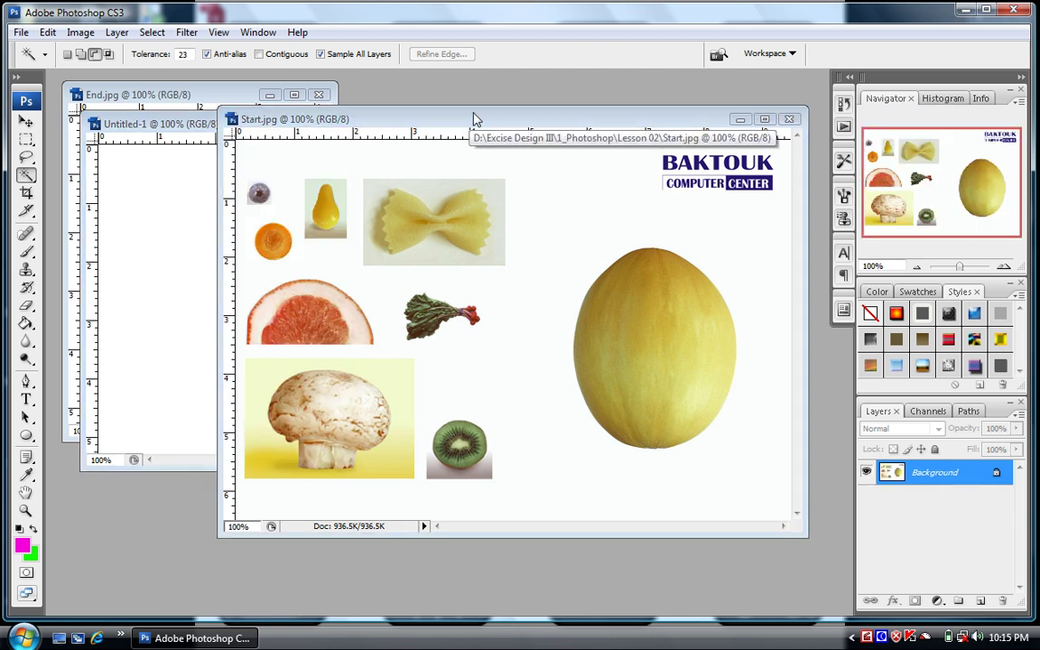
{"action": "left_click_drag", "start_coordinate": [470, 118], "coordinate": [487, 120]}
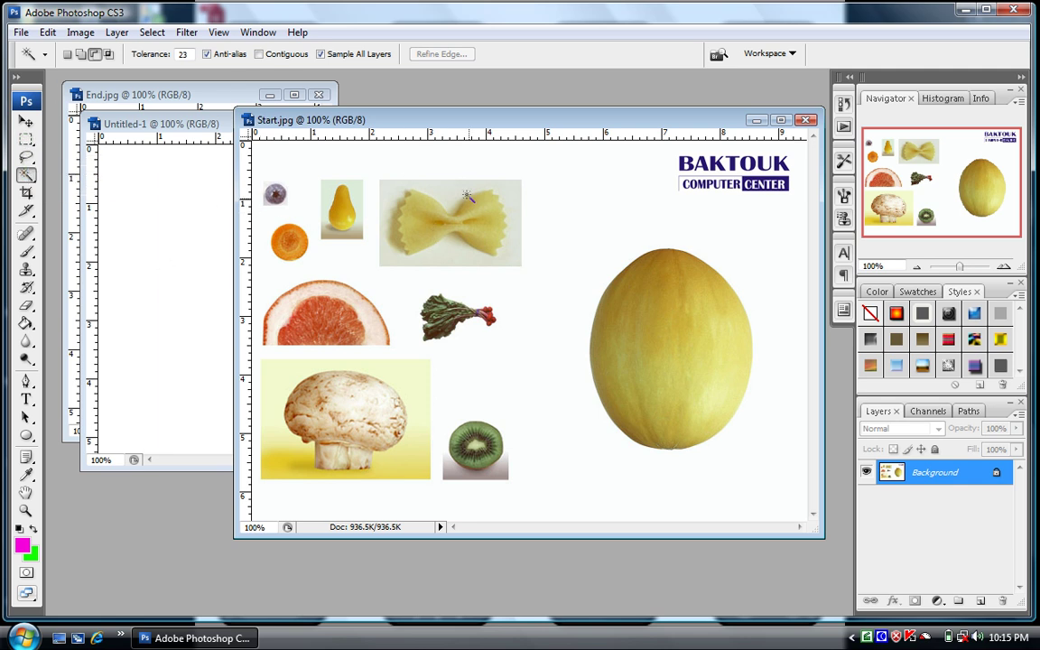
Step: Select the melon in Start.jpg with a rectangular marquee, subtracting its white background using the Magic Wand with Contiguous on and Sample All Layers off
{"action": "left_click", "coordinate": [603, 223]}
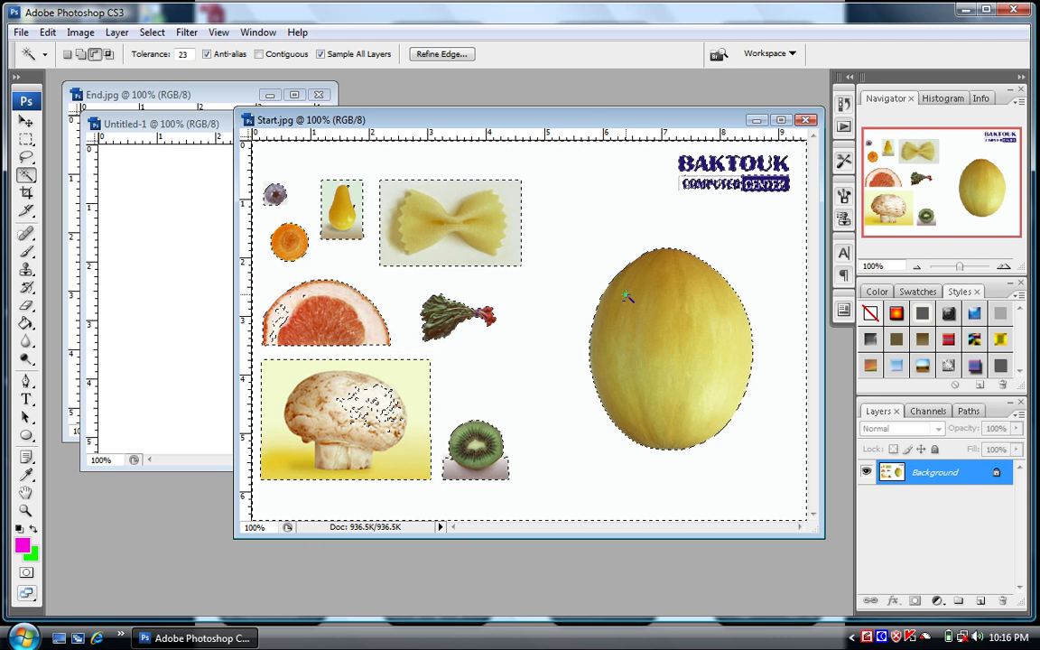
{"action": "key", "text": "ctrl+d"}
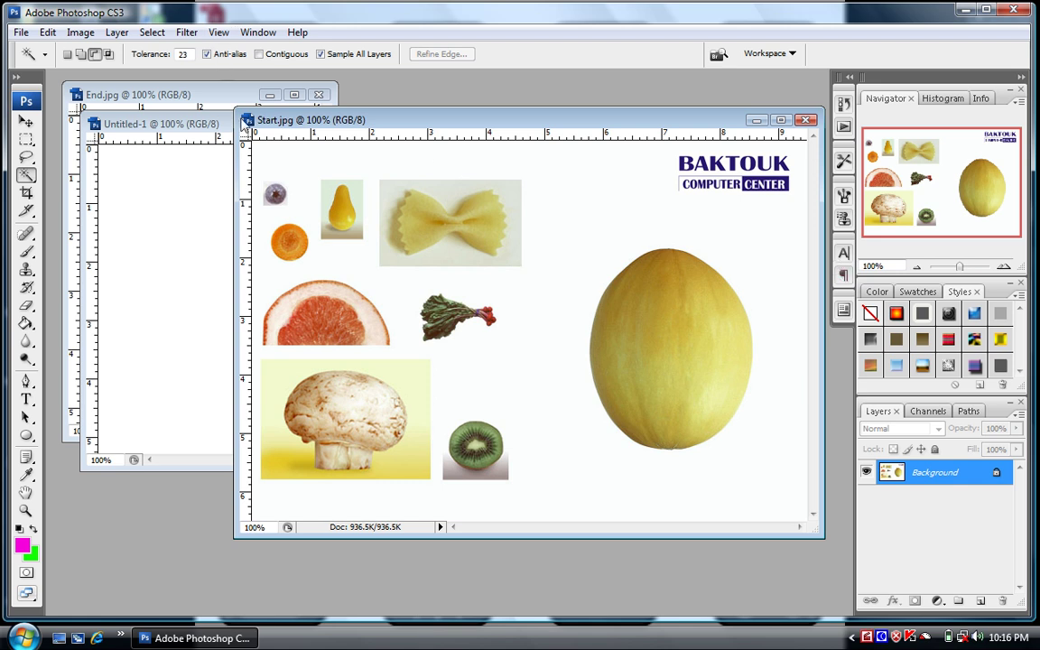
{"action": "left_click", "coordinate": [26, 137]}
{"action": "left_click_drag", "start_coordinate": [565, 215], "coordinate": [703, 464]}
{"action": "left_click_drag", "start_coordinate": [786, 465], "coordinate": [787, 465]}
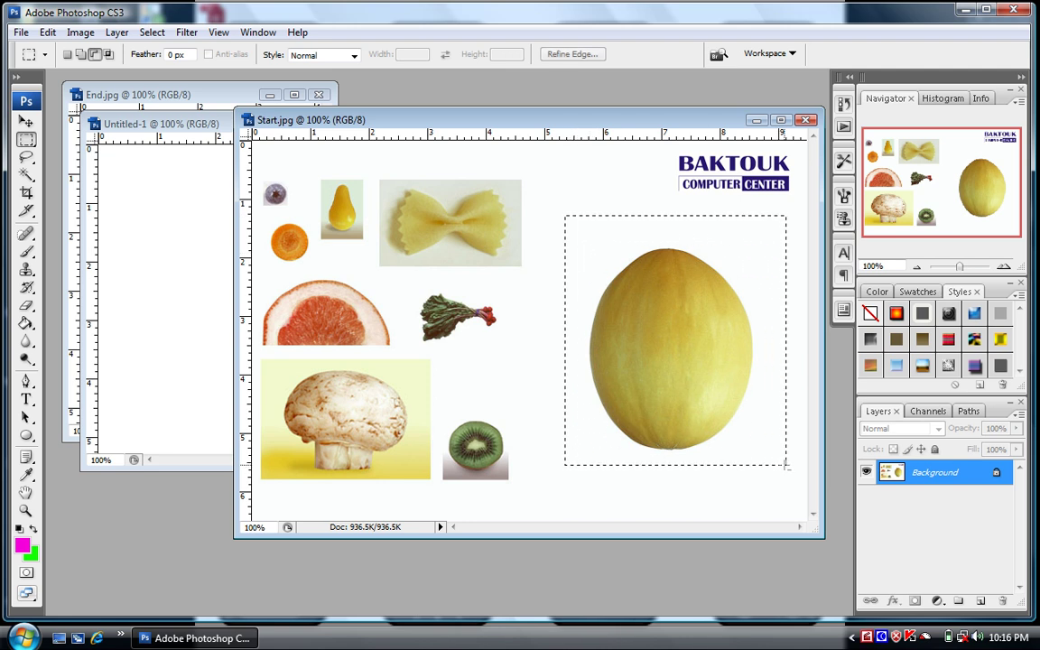
{"action": "left_click", "coordinate": [27, 176]}
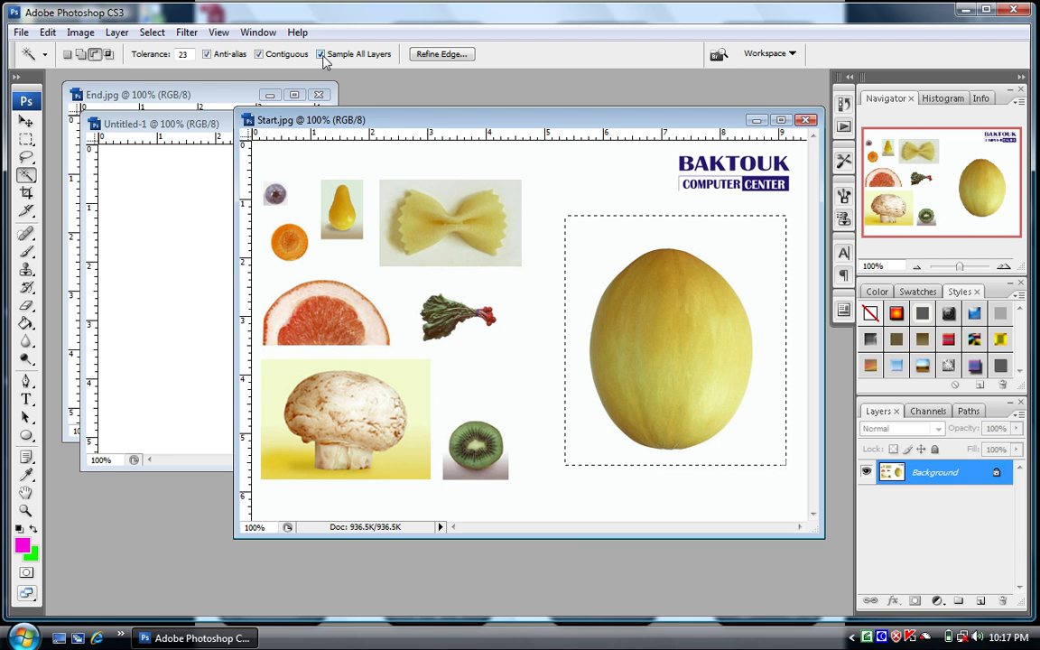
{"action": "left_click", "coordinate": [322, 56]}
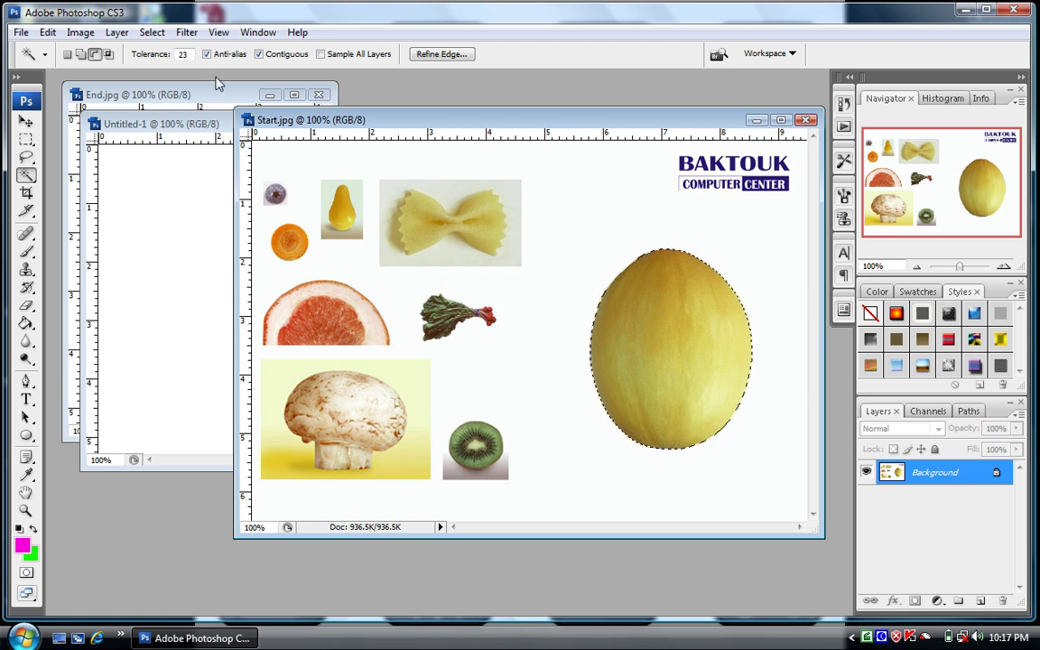
Step: Feather the melon selection with a radius of 1 pixel
{"action": "left_click", "coordinate": [150, 33]}
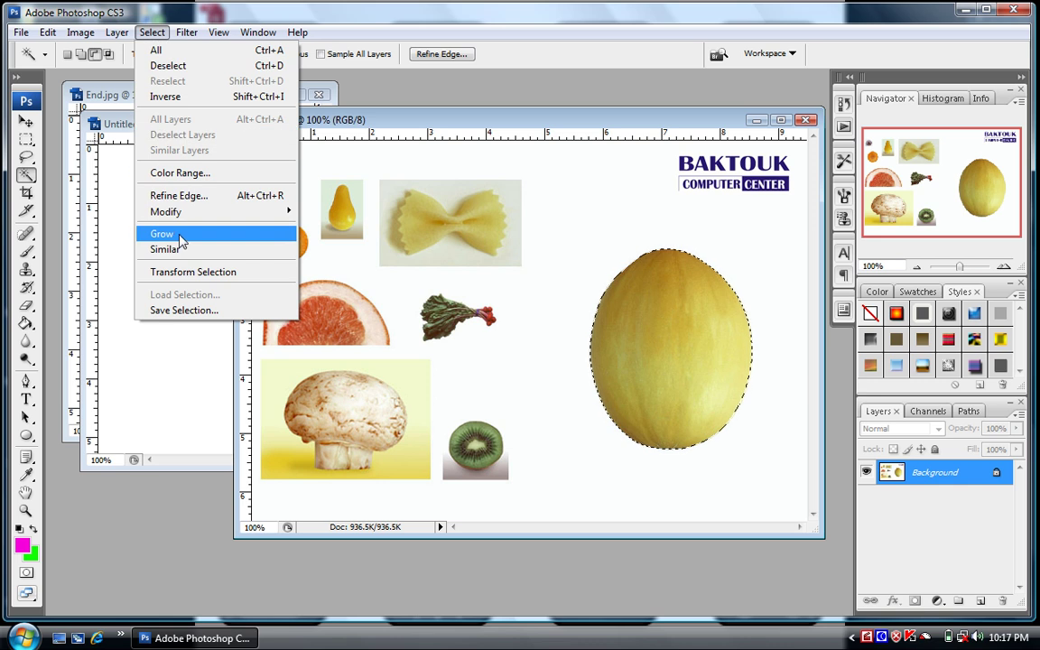
{"action": "mouse_move", "coordinate": [185, 212]}
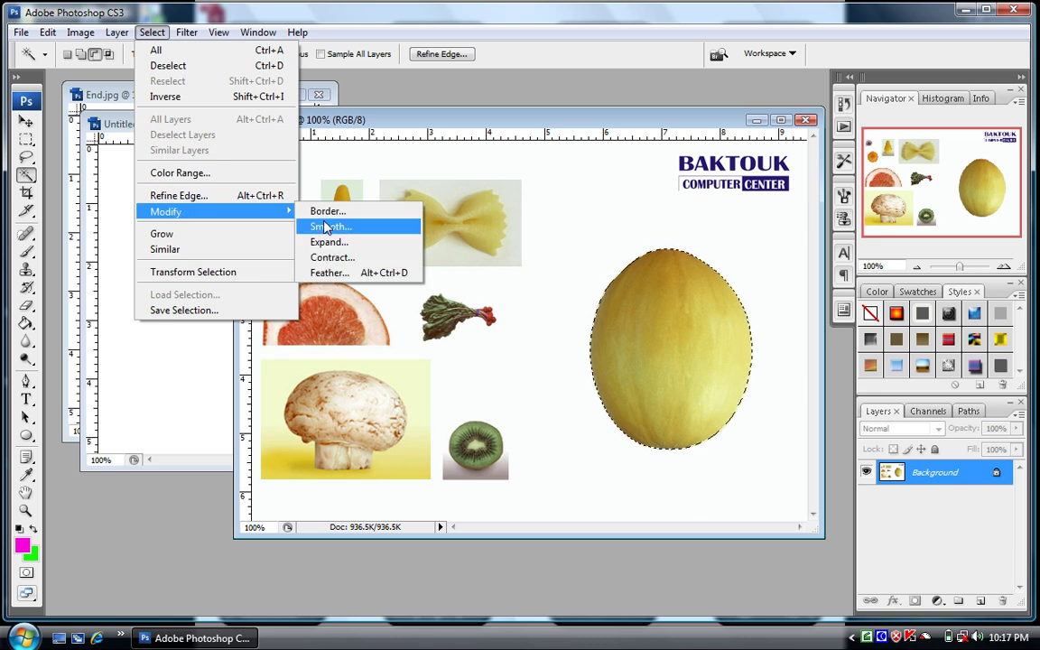
{"action": "left_click", "coordinate": [325, 273]}
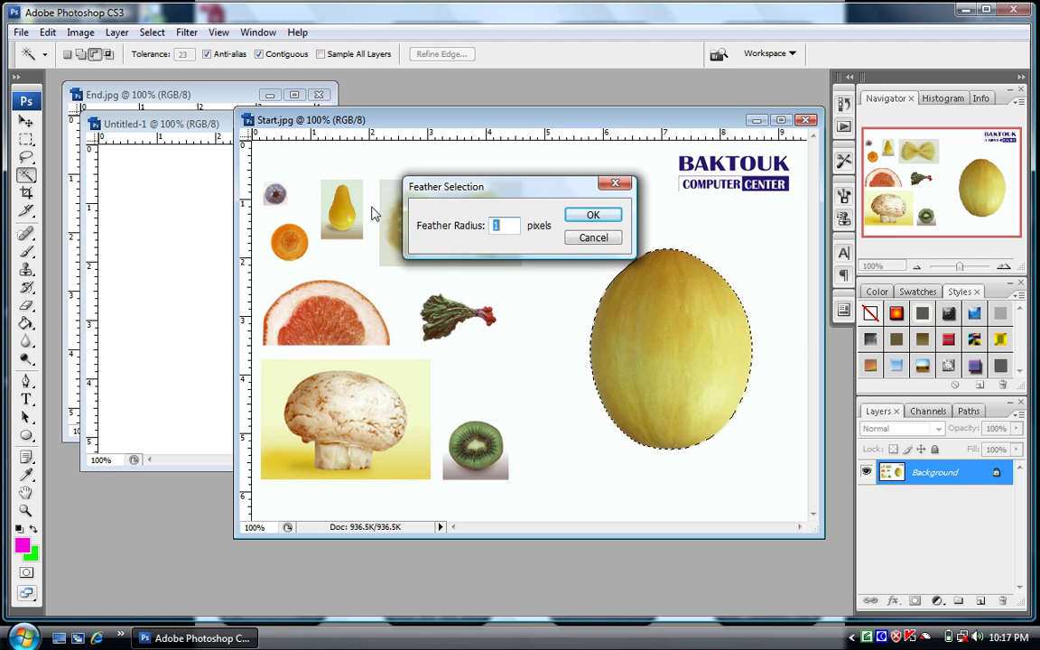
{"action": "left_click", "coordinate": [585, 222]}
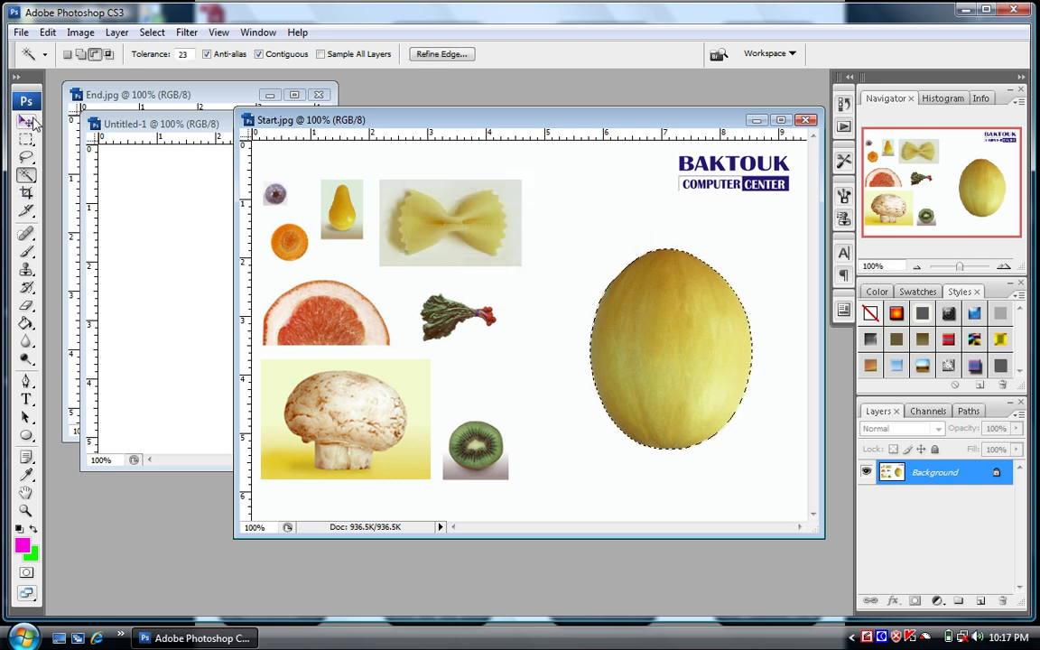
Step: Copy the selected melon into the middle of Untitled-1 with the Move tool and clear the selection in Start.jpg
{"action": "left_click", "coordinate": [26, 122]}
{"action": "left_click_drag", "start_coordinate": [683, 337], "coordinate": [220, 299]}
{"action": "left_click", "coordinate": [587, 362]}
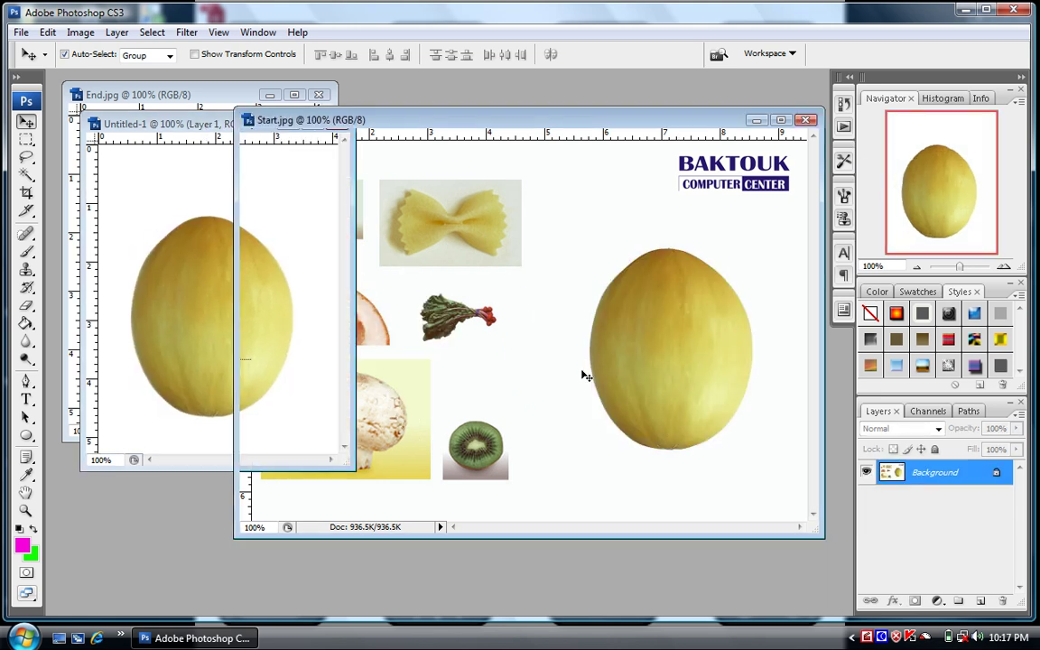
{"action": "left_click", "coordinate": [151, 32]}
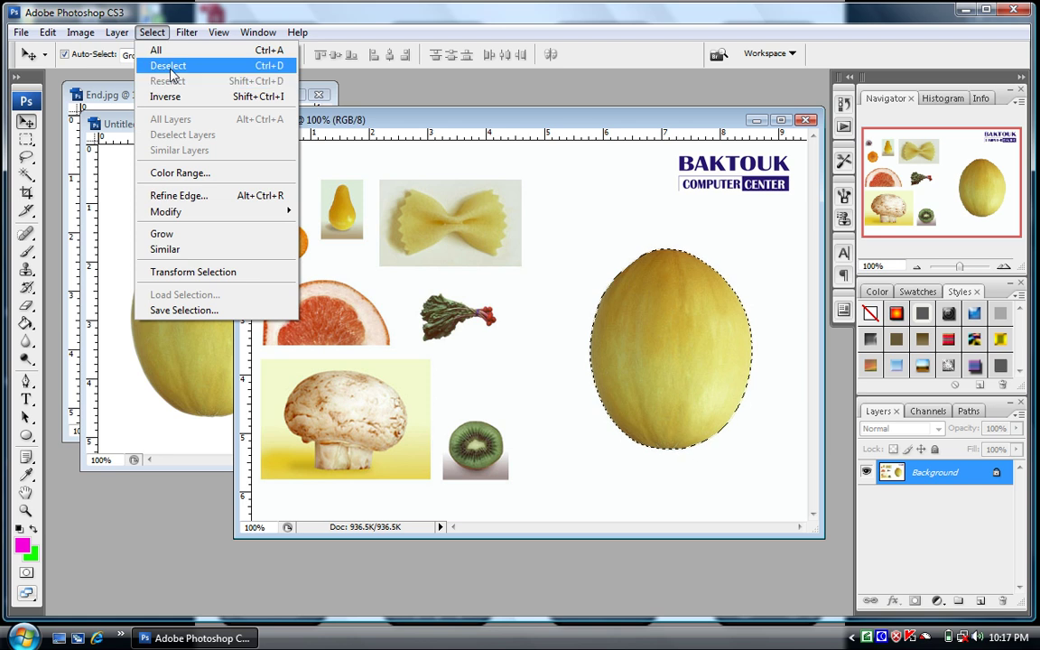
{"action": "left_click", "coordinate": [170, 66]}
Step: Select the leafy red-tipped stem in Start.jpg with a rectangular marquee and subtract its white background using the Magic Wand
{"action": "left_click_drag", "start_coordinate": [430, 126], "coordinate": [433, 127]}
{"action": "left_click", "coordinate": [26, 139]}
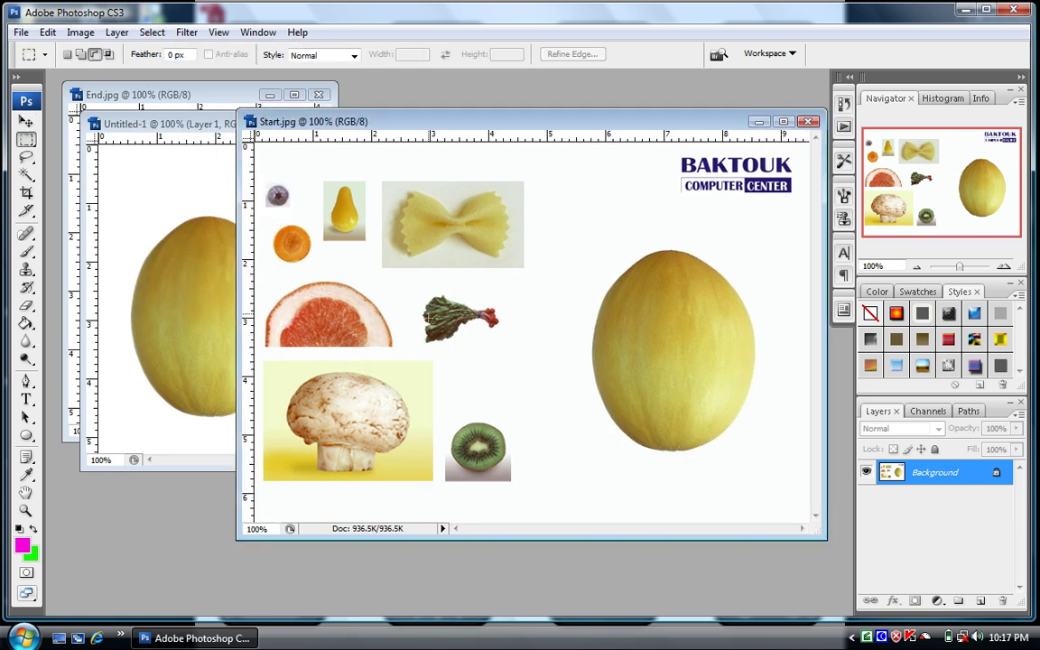
{"action": "left_click_drag", "start_coordinate": [416, 288], "coordinate": [510, 347]}
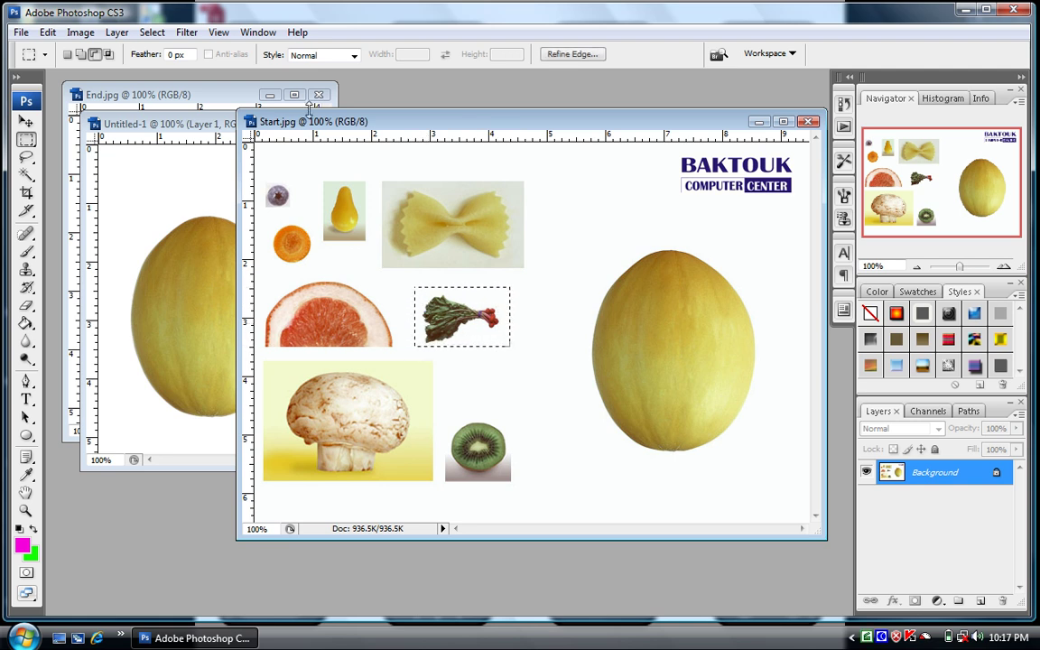
{"action": "left_click", "coordinate": [27, 175]}
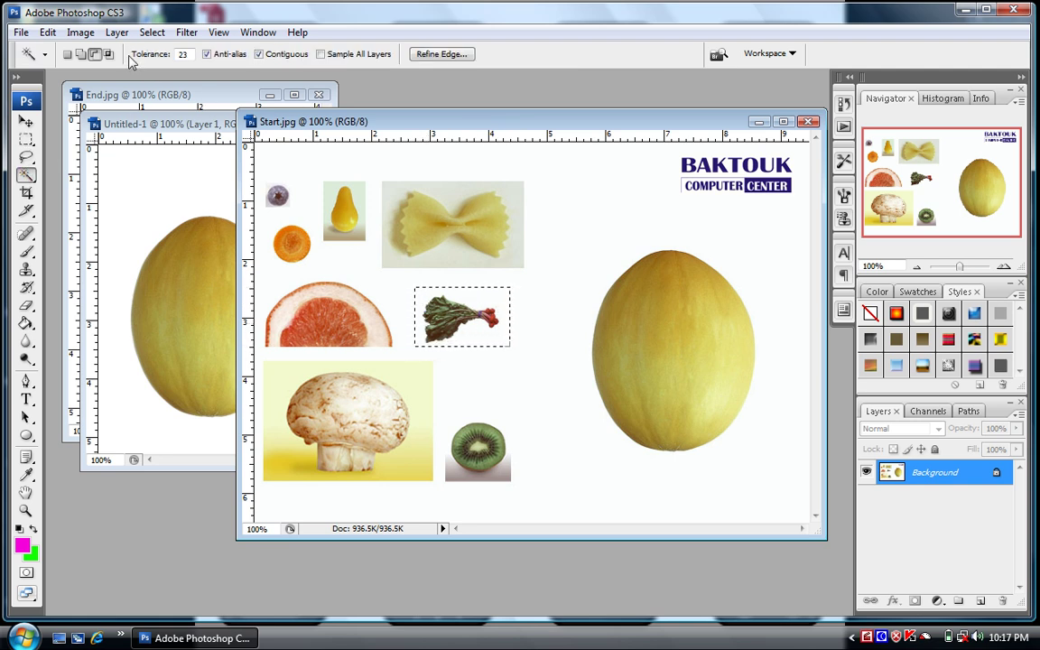
{"action": "left_click", "coordinate": [478, 297]}
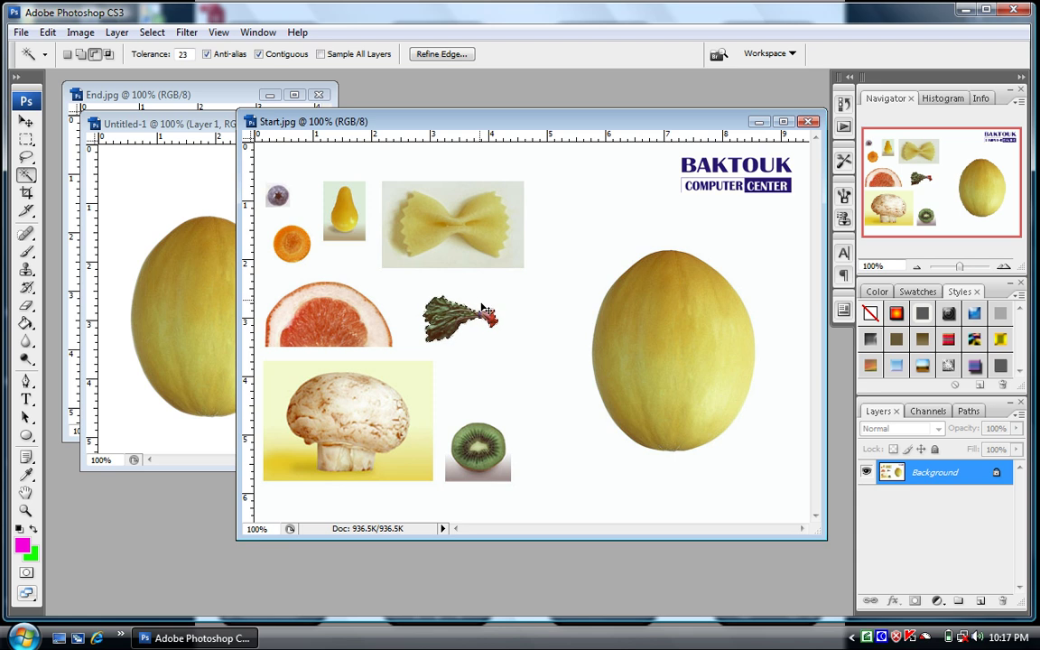
Step: Feather the leafy stem selection and copy it into Untitled-1 as an eyebrow on the melon's upper left
{"action": "key", "text": "ctrl+alt+d"}
{"action": "key", "text": "Return"}
{"action": "key", "text": "v"}
{"action": "left_click_drag", "start_coordinate": [397, 302], "coordinate": [177, 262]}
{"action": "left_click", "coordinate": [409, 299]}
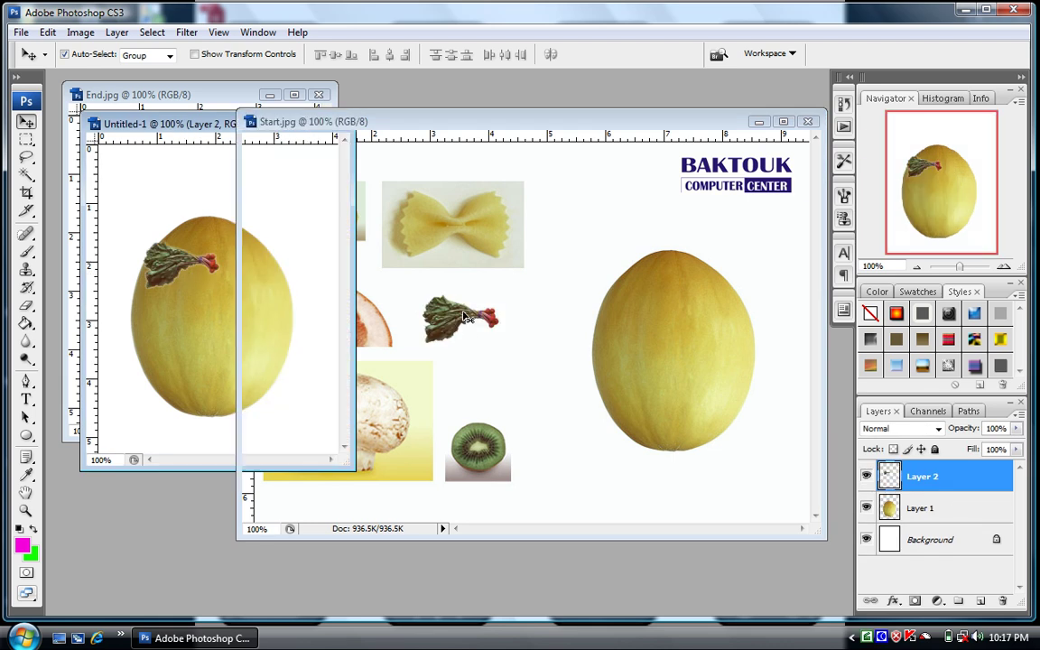
Step: Select the bow-tie pasta in Start.jpg with a rectangular marquee and subtract its background and shadow using the Magic Wand at tolerances 23 and 11
{"action": "left_click", "coordinate": [26, 139]}
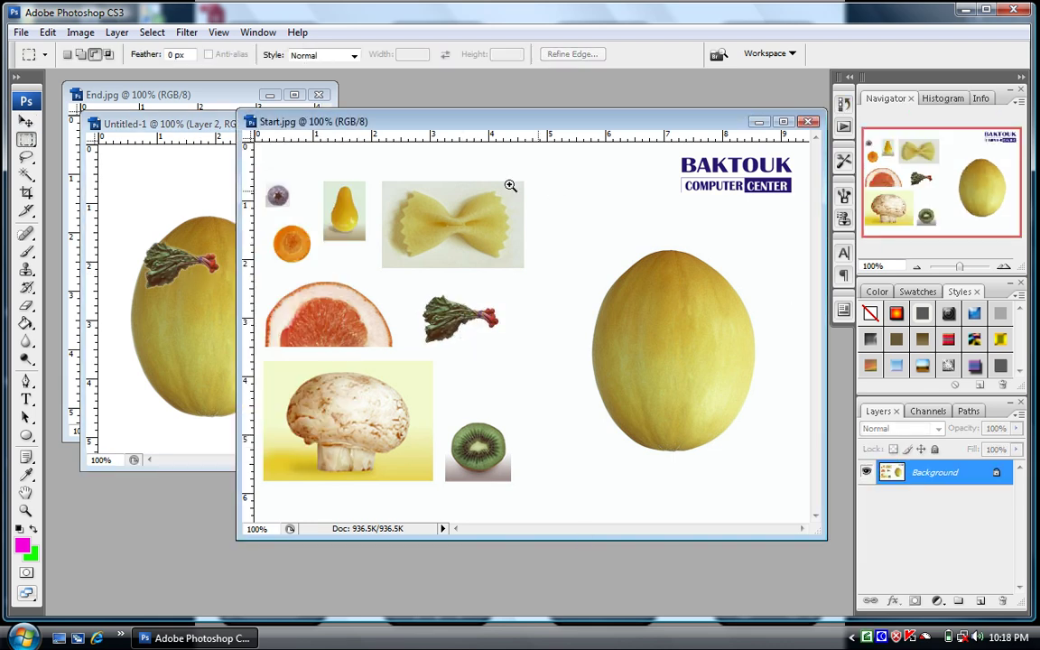
{"action": "left_click_drag", "start_coordinate": [362, 159], "coordinate": [633, 306]}
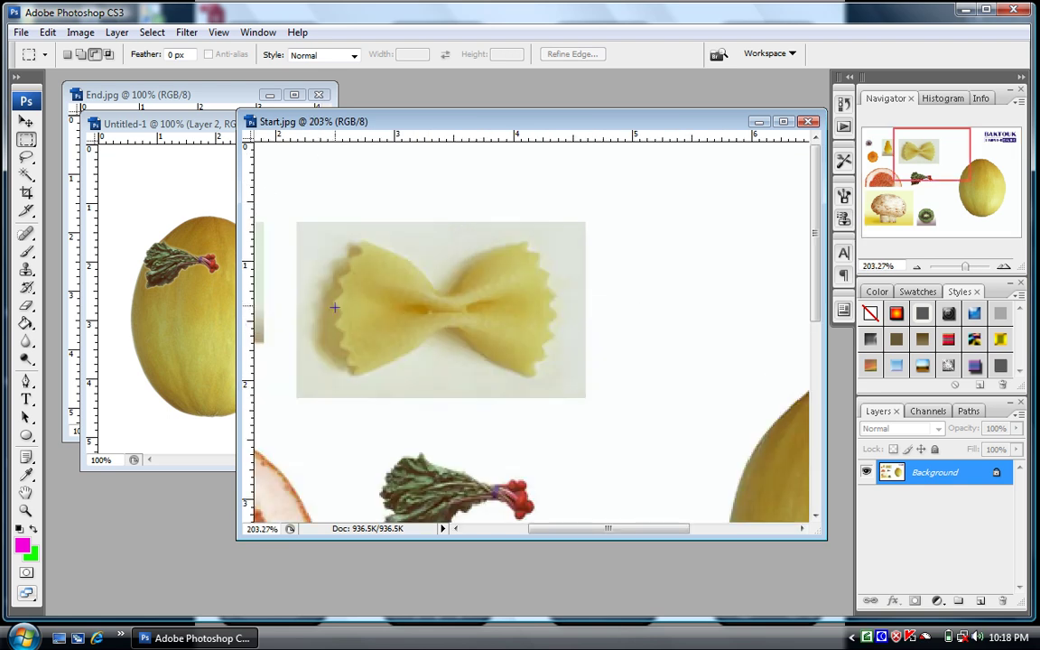
{"action": "left_click_drag", "start_coordinate": [519, 383], "coordinate": [565, 383]}
{"action": "left_click", "coordinate": [27, 174]}
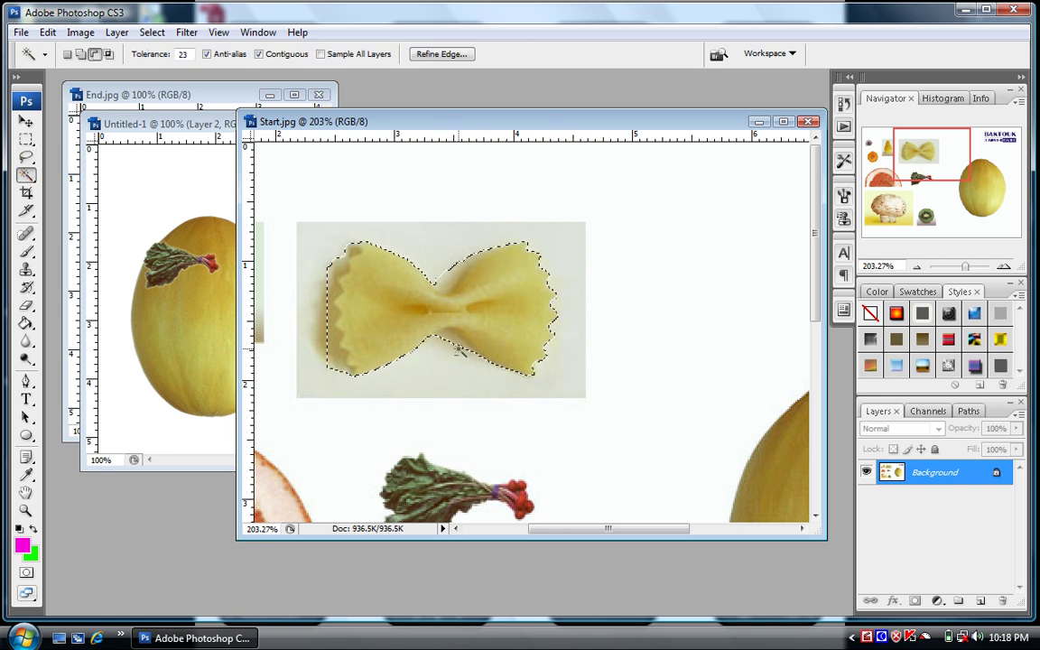
{"action": "left_click", "coordinate": [452, 271]}
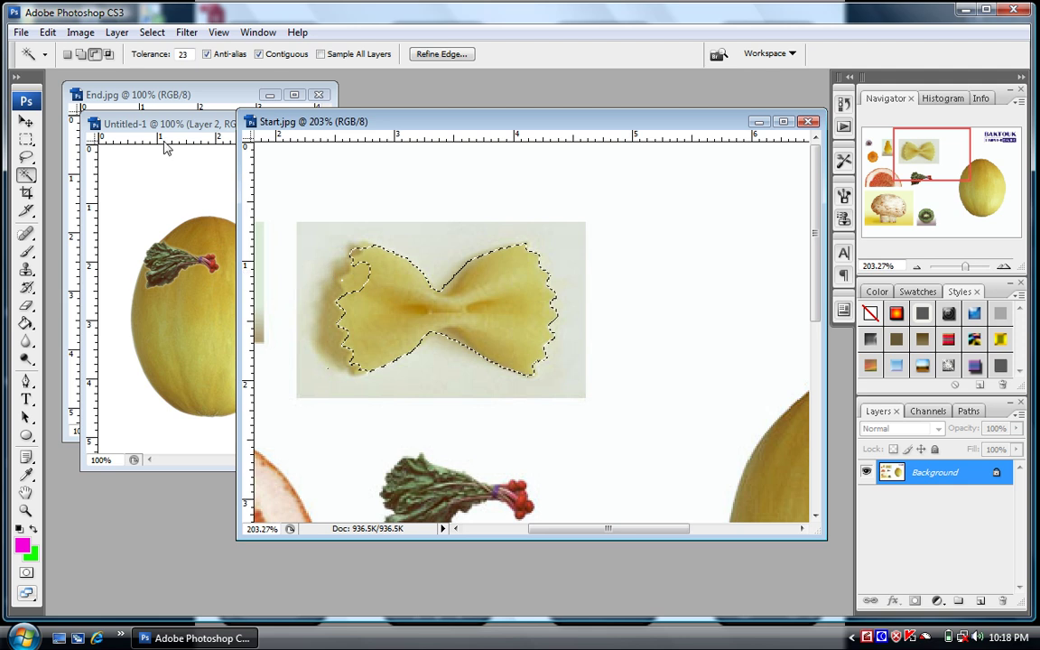
{"action": "left_click", "coordinate": [359, 267]}
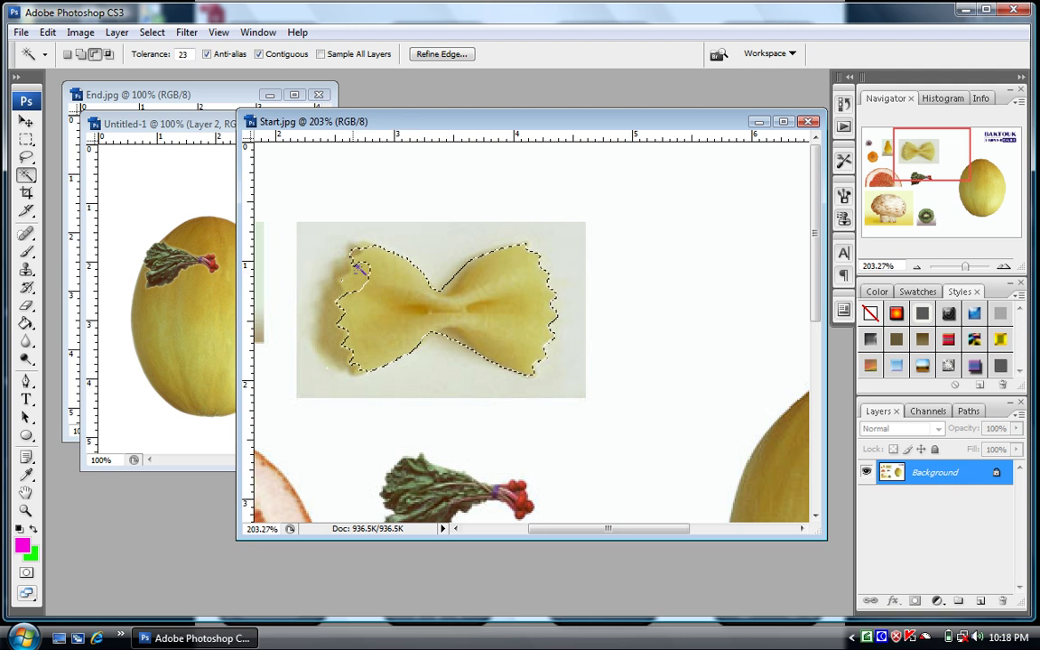
{"action": "left_click", "coordinate": [83, 53]}
{"action": "left_click_drag", "start_coordinate": [154, 58], "coordinate": [143, 59]}
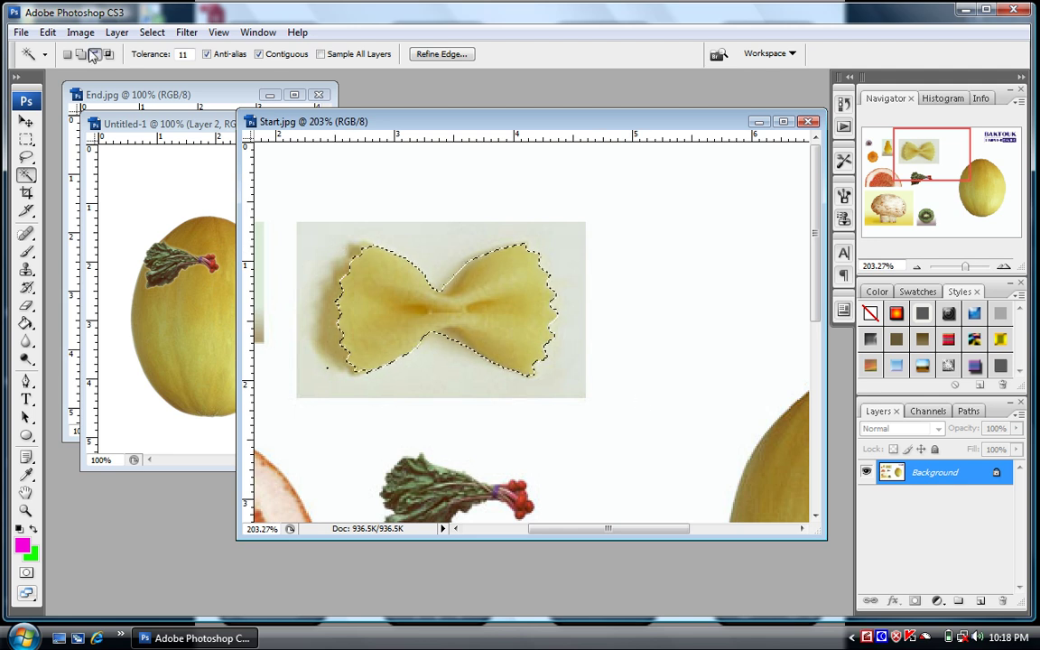
Step: Feather the pasta selection by 1 pixel, copy it onto the melon's lower half in Untitled-1, and clear the selection in Start.jpg
{"action": "key", "text": "ctrl+alt+d"}
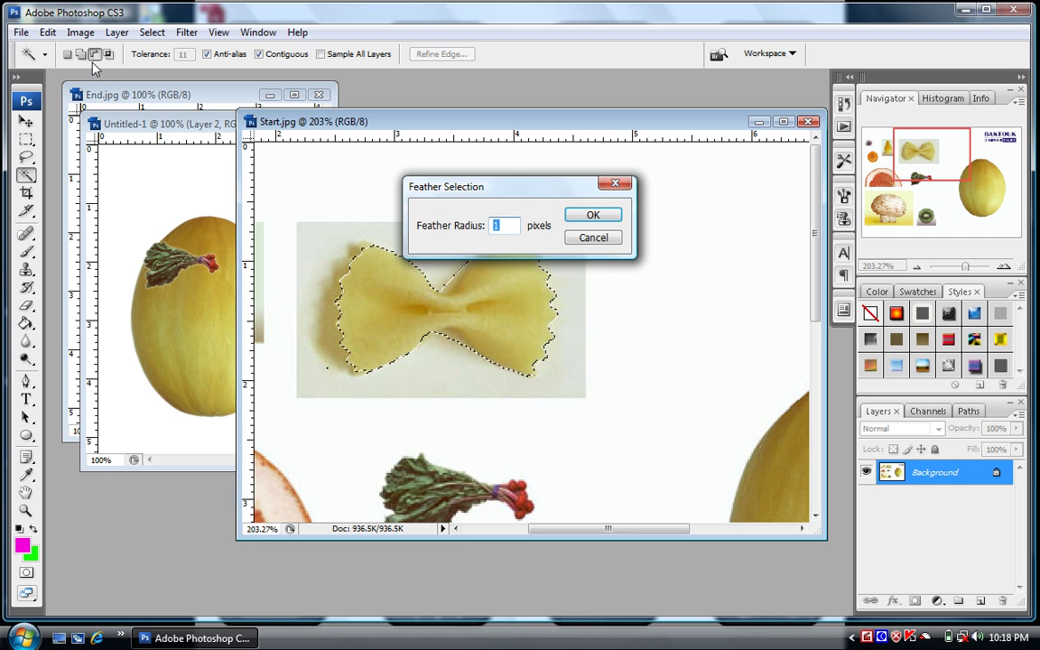
{"action": "key", "text": "Return"}
{"action": "key", "text": "v"}
{"action": "left_click_drag", "start_coordinate": [353, 275], "coordinate": [198, 358]}
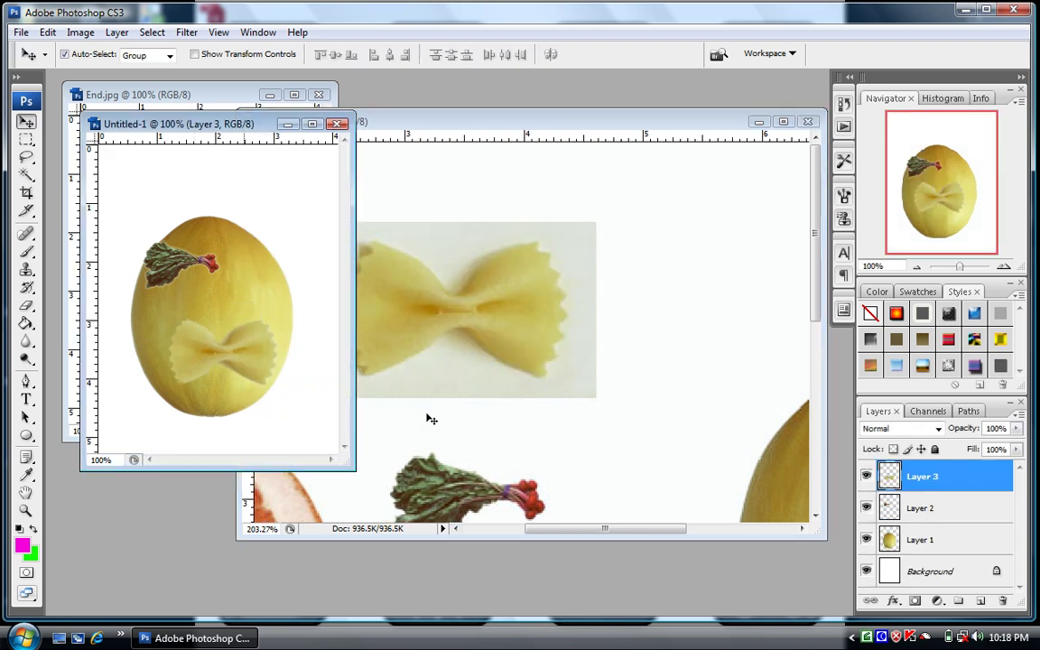
{"action": "left_click", "coordinate": [493, 399]}
{"action": "key", "text": "ctrl+d"}
Step: Select the yellow pear-shaped fruit in Start.jpg with a rectangular marquee and subtract its background using the Magic Wand at tolerance 25
{"action": "left_click_drag", "start_coordinate": [442, 399], "coordinate": [434, 254]}
{"action": "left_click_drag", "start_coordinate": [436, 322], "coordinate": [610, 342]}
{"action": "left_click_drag", "start_coordinate": [418, 243], "coordinate": [424, 360]}
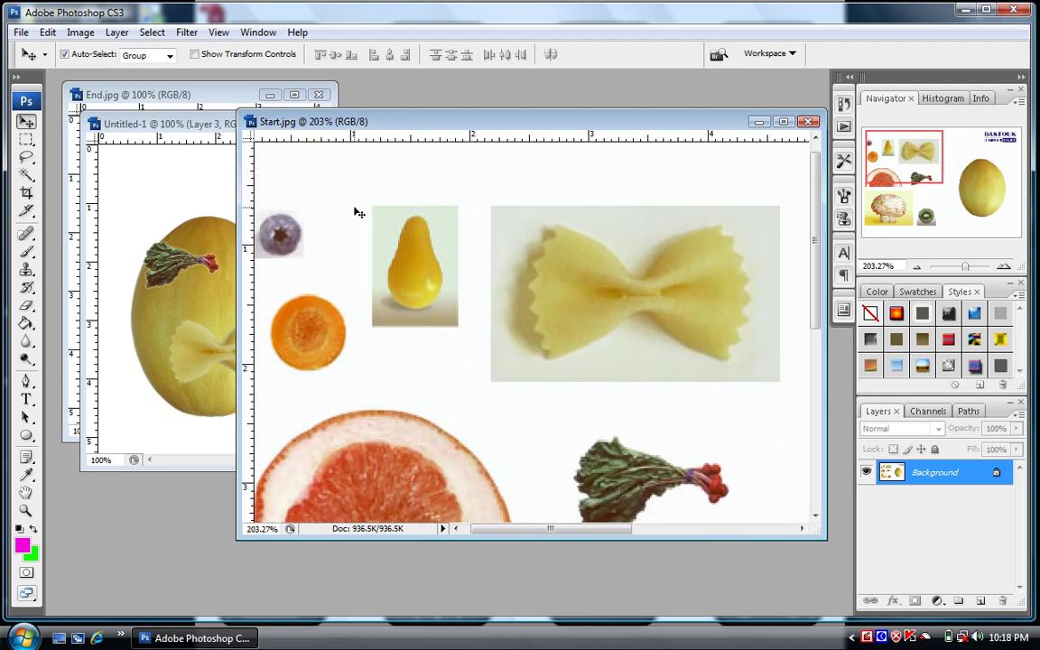
{"action": "key", "text": "m"}
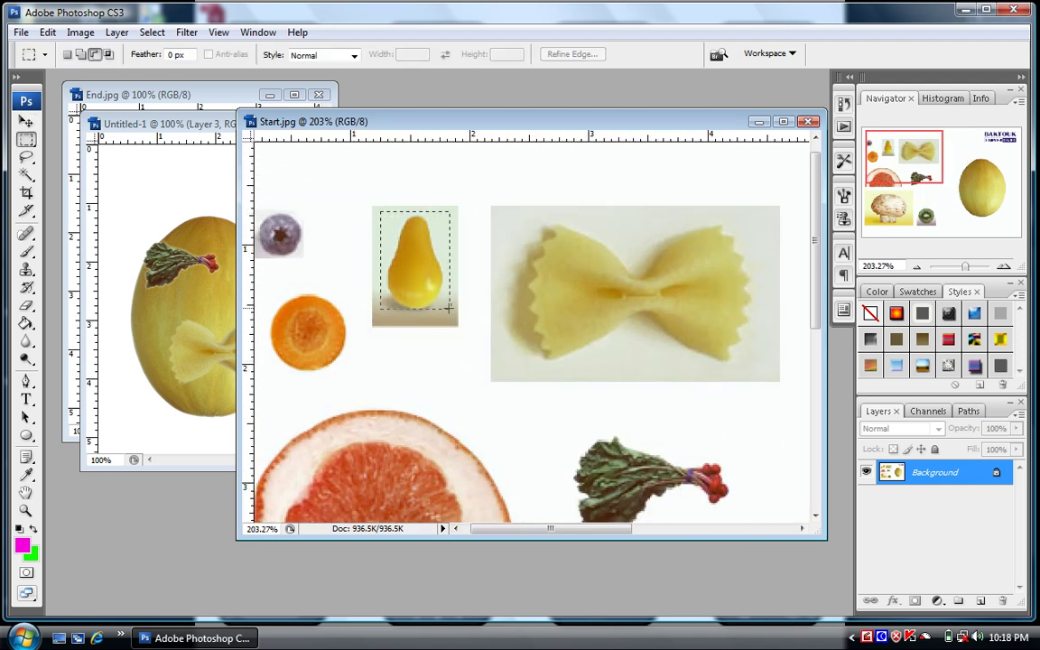
{"action": "key", "text": "w"}
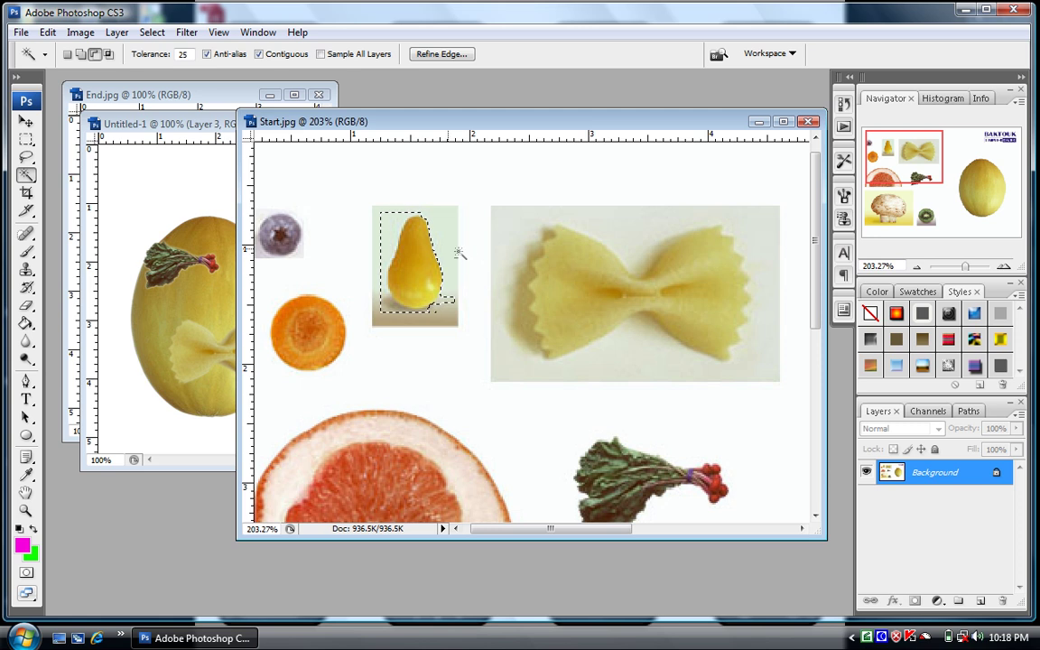
{"action": "left_click", "coordinate": [390, 230]}
{"action": "left_click", "coordinate": [391, 312], "text": "alt"}
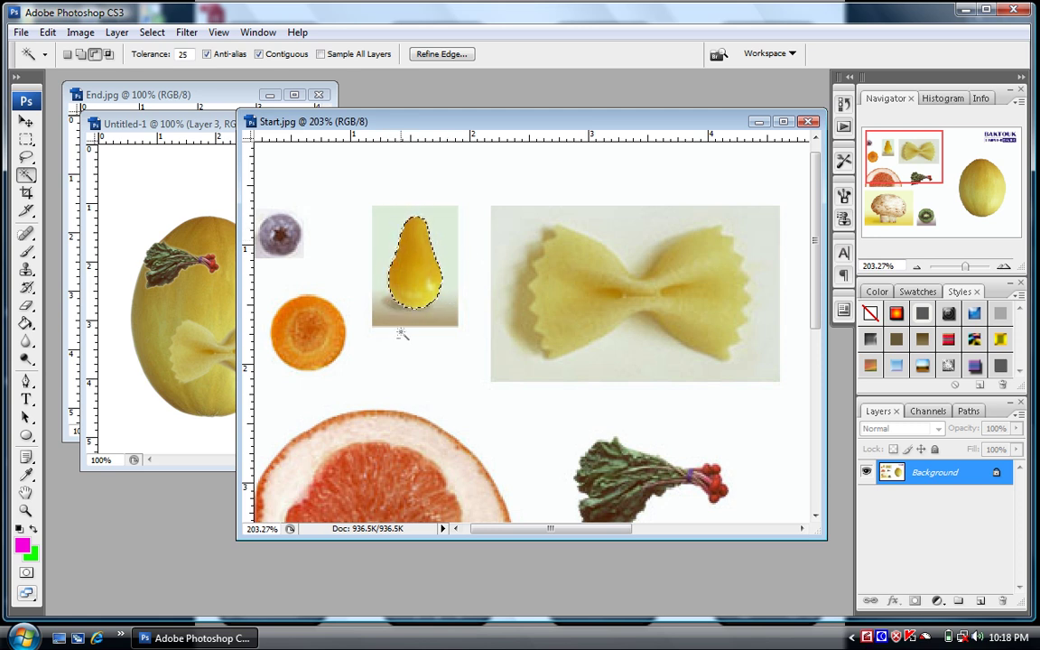
Step: Feather the pear-shaped fruit selection by 1 pixel, copy it to the middle of the melon in Untitled-1, and clear the selection
{"action": "key", "text": "ctrl+alt+d"}
{"action": "key", "text": "Return"}
{"action": "key", "text": "v"}
{"action": "left_click_drag", "start_coordinate": [397, 271], "coordinate": [183, 273]}
{"action": "left_click", "coordinate": [384, 246]}
{"action": "key", "text": "ctrl+d"}
Step: Select the blueberry in Start.jpg with a rectangular marquee and subtract its pale background using the Magic Wand
{"action": "left_click_drag", "start_coordinate": [327, 253], "coordinate": [409, 277]}
{"action": "key", "text": "m"}
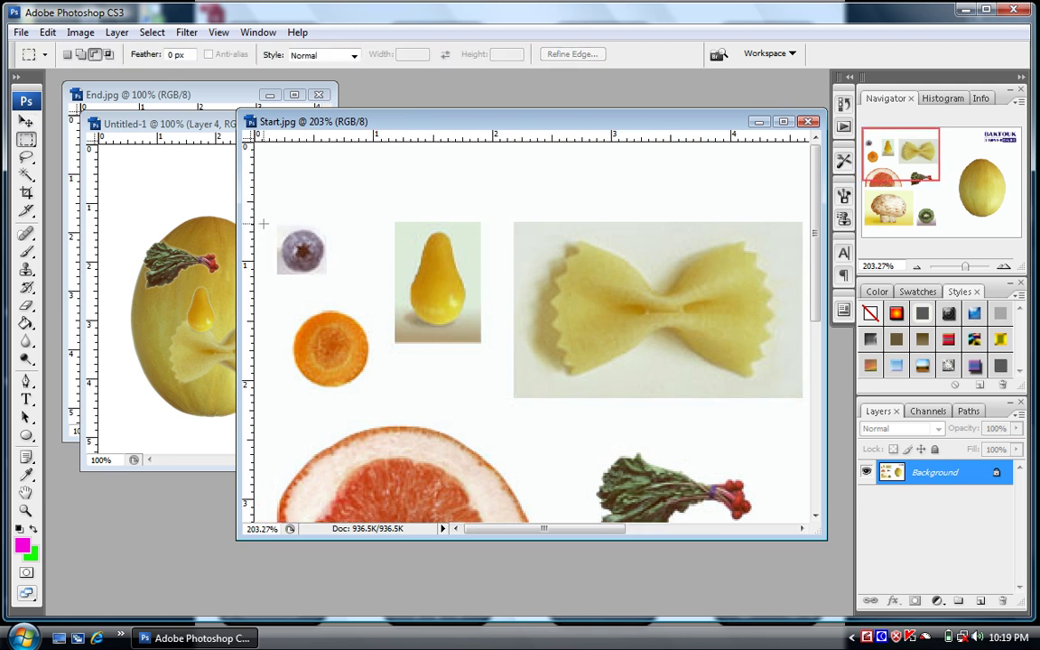
{"action": "left_click_drag", "start_coordinate": [278, 226], "coordinate": [324, 271]}
{"action": "key", "text": "w"}
{"action": "left_click", "coordinate": [284, 234]}
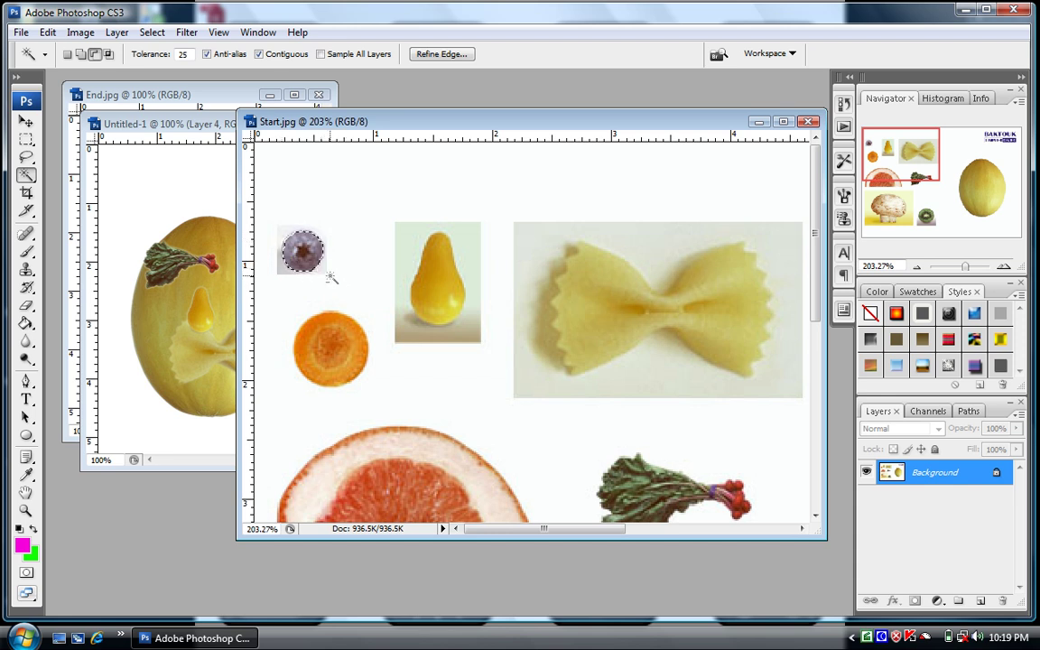
Step: Feather the blueberry selection by 1 pixel, copy it over the upper part of the pear-shaped fruit in Untitled-1, and clear the selection
{"action": "key", "text": "ctrl+alt+d"}
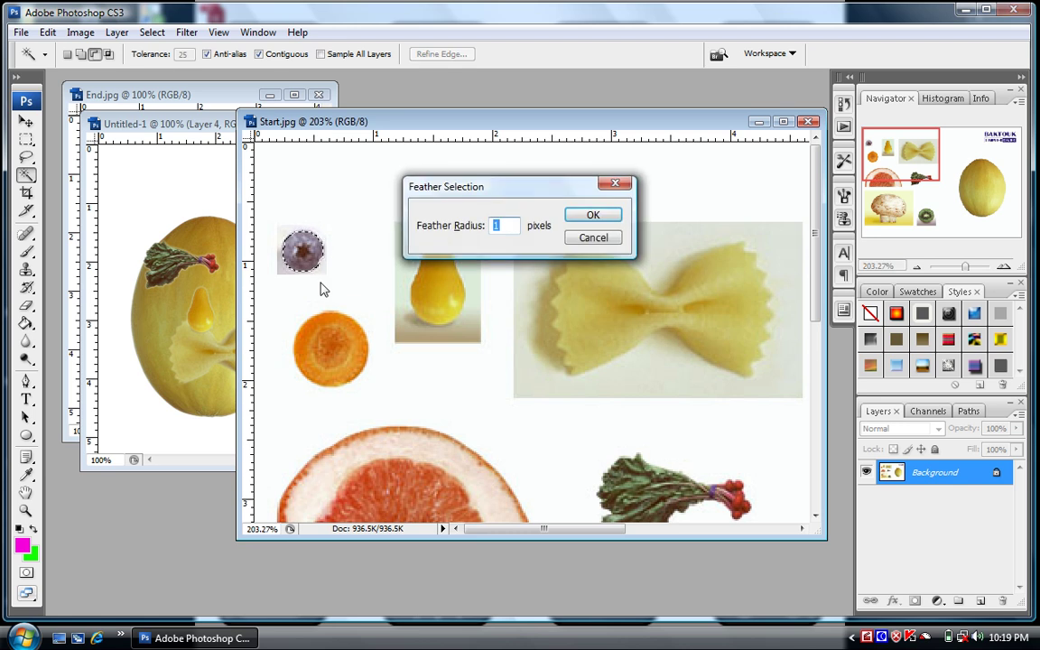
{"action": "key", "text": "Return"}
{"action": "key", "text": "v"}
{"action": "left_click_drag", "start_coordinate": [291, 271], "coordinate": [209, 304]}
{"action": "left_click", "coordinate": [470, 352]}
{"action": "key", "text": "ctrl+d"}
Step: Select the carrot slice in Start.jpg with a rectangular marquee and subtract its white background using the Magic Wand
{"action": "key", "text": "m"}
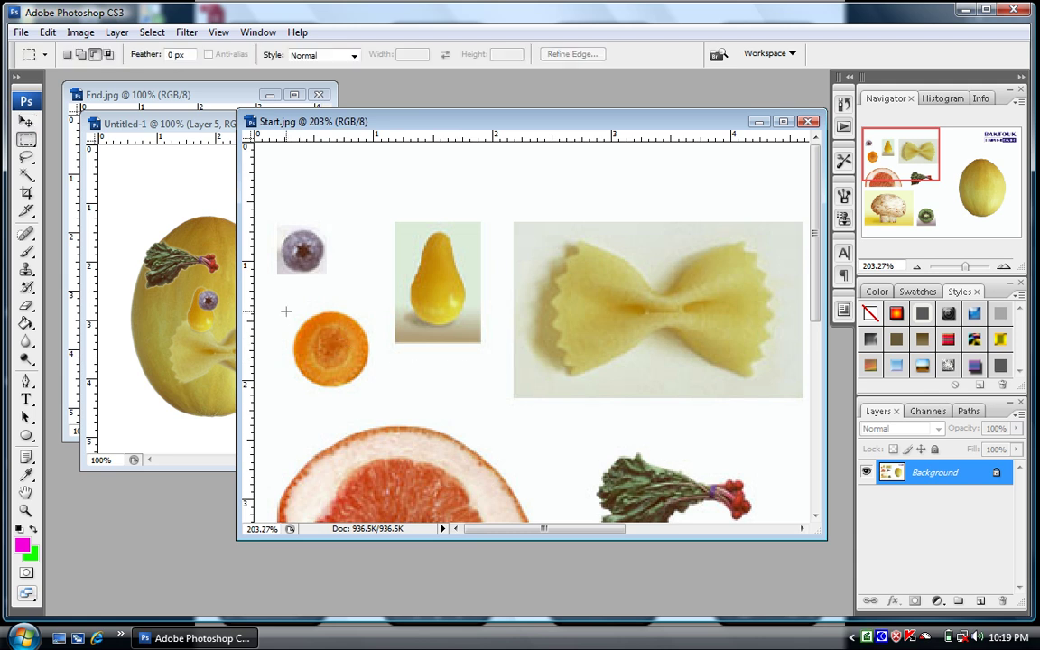
{"action": "left_click_drag", "start_coordinate": [356, 390], "coordinate": [375, 391]}
{"action": "key", "text": "w"}
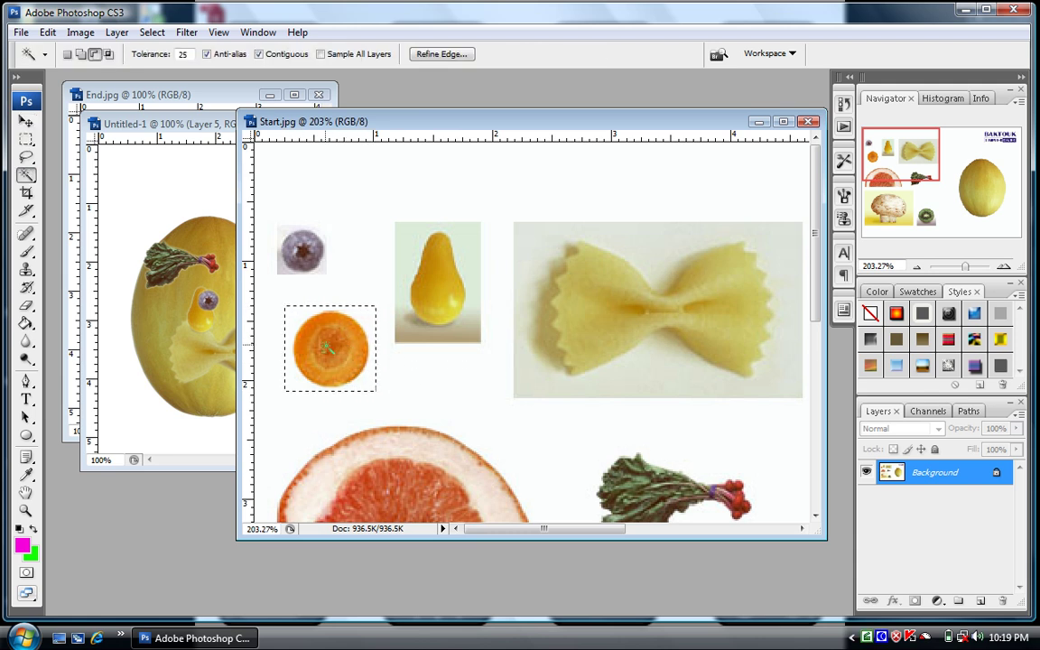
{"action": "left_click", "coordinate": [292, 313], "text": "alt"}
Step: Feather the carrot slice selection by 1 pixel and copy it below the leafy eyebrow in Untitled-1
{"action": "key", "text": "ctrl+alt+d"}
{"action": "key", "text": "Return"}
{"action": "key", "text": "v"}
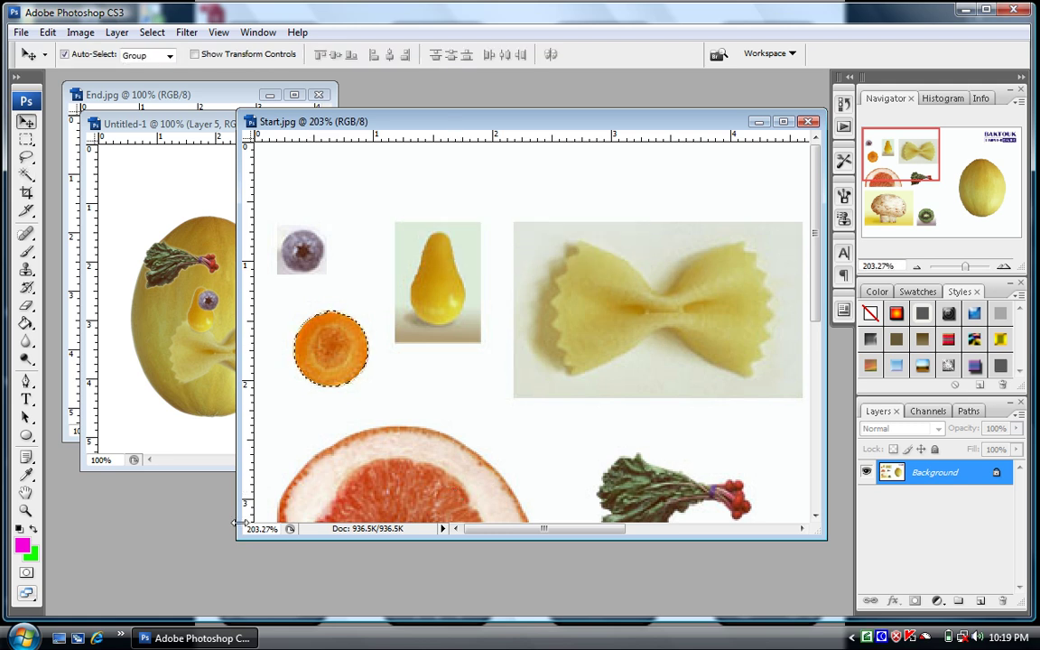
{"action": "left_click_drag", "start_coordinate": [311, 368], "coordinate": [154, 266]}
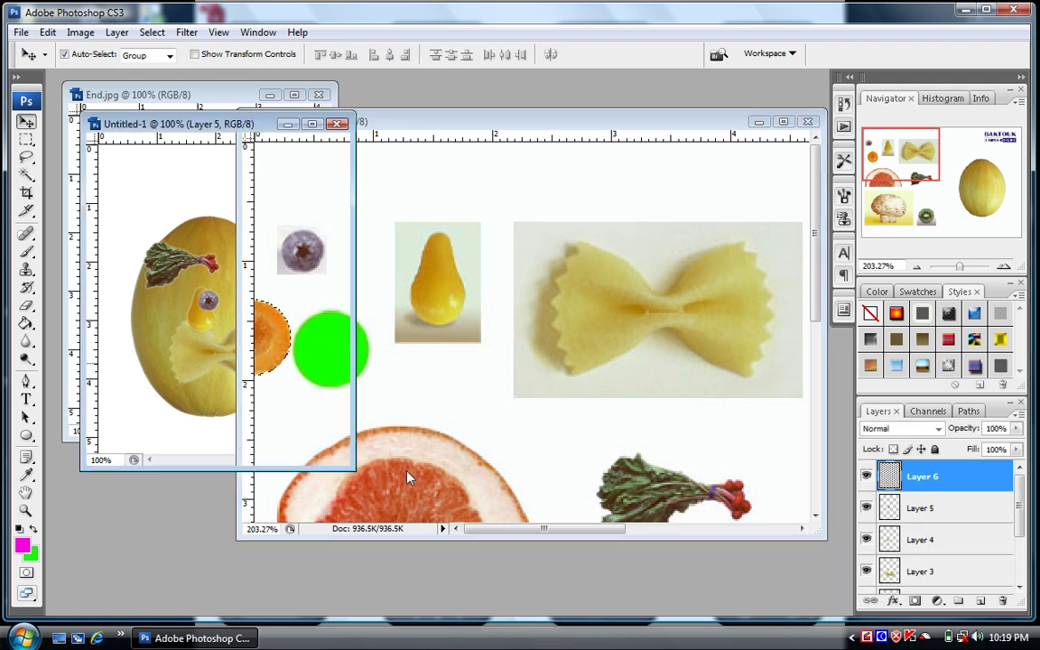
{"action": "left_click", "coordinate": [449, 468]}
Step: Clear the carrot selection and select only the grapefruit's red flesh in Start.jpg, using a rectangular marquee and the Magic Wand to exclude the rind
{"action": "left_click_drag", "start_coordinate": [422, 442], "coordinate": [437, 246]}
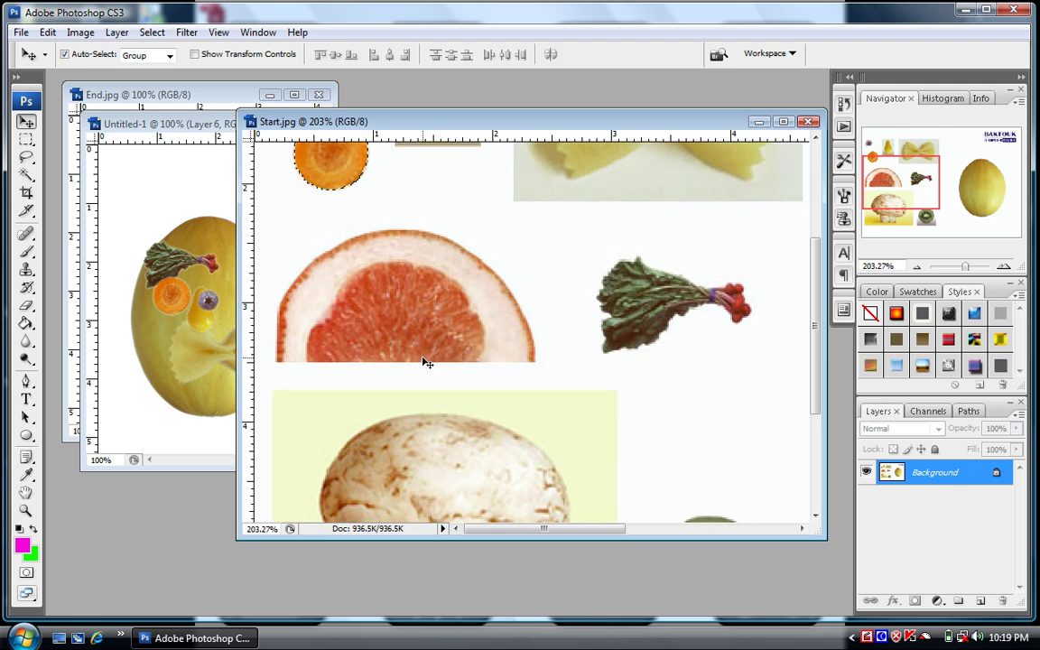
{"action": "key", "text": "m"}
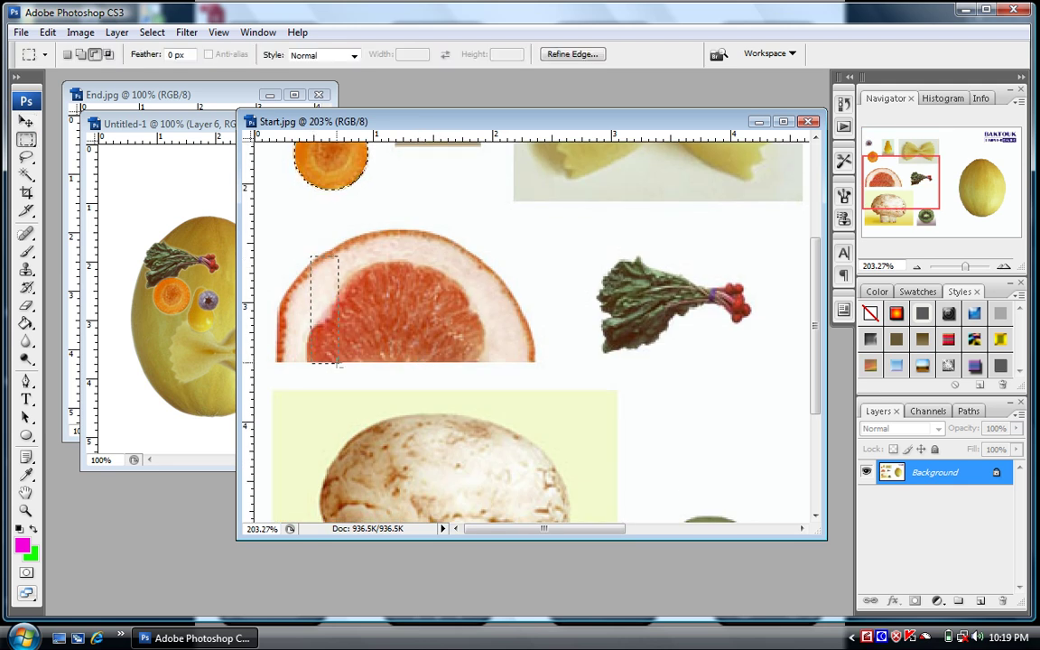
{"action": "key", "text": "ctrl+d"}
{"action": "left_click_drag", "start_coordinate": [325, 384], "coordinate": [485, 364]}
{"action": "key", "text": "w"}
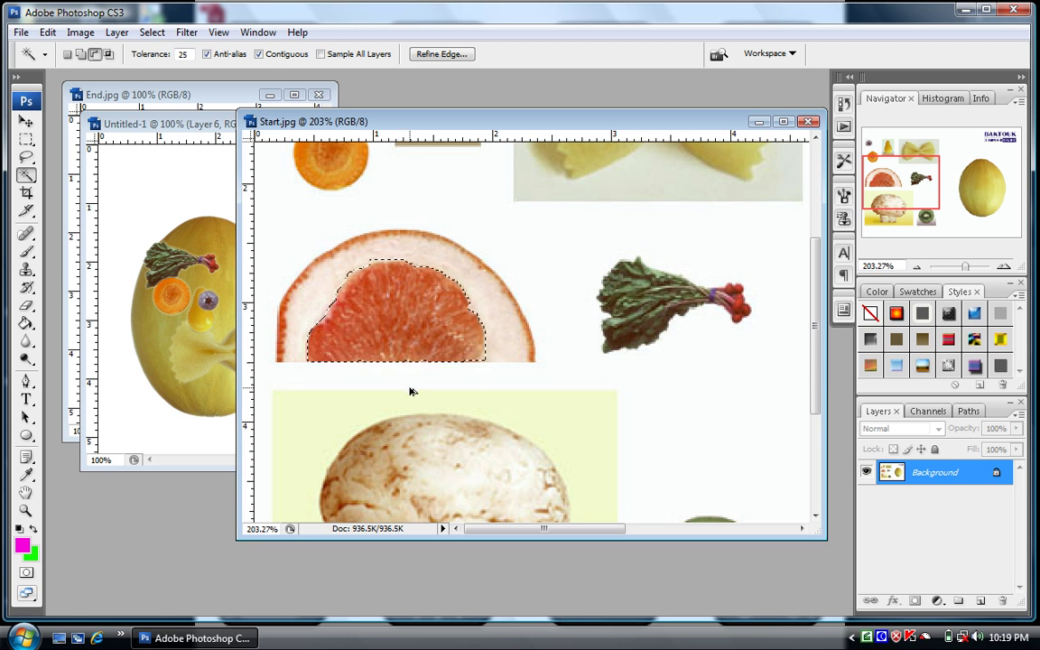
Step: Feather the grapefruit flesh selection and copy it over the carrot slice in Untitled-1
{"action": "key", "text": "ctrl+alt+d"}
{"action": "type", "text": "5"}
{"action": "key", "text": "Return"}
{"action": "key", "text": "v"}
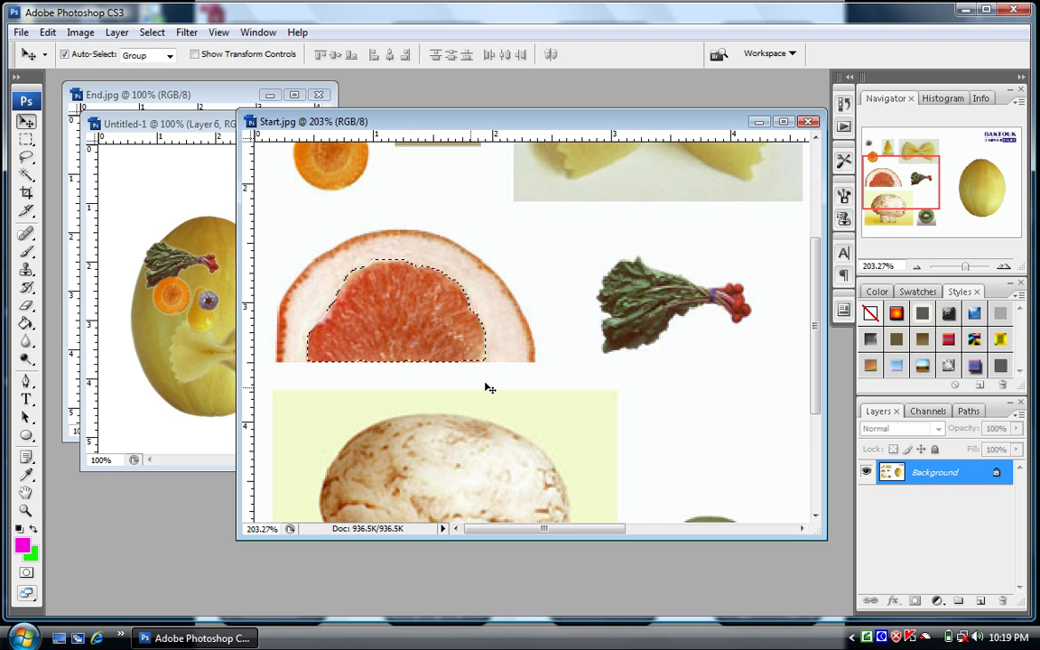
{"action": "left_click_drag", "start_coordinate": [394, 325], "coordinate": [181, 313]}
{"action": "left_click", "coordinate": [432, 341]}
Step: Select the mushroom's cap and upper stem in Start.jpg with a rectangular marquee and subtract the yellow background using the Magic Wand
{"action": "left_click_drag", "start_coordinate": [448, 317], "coordinate": [437, 230]}
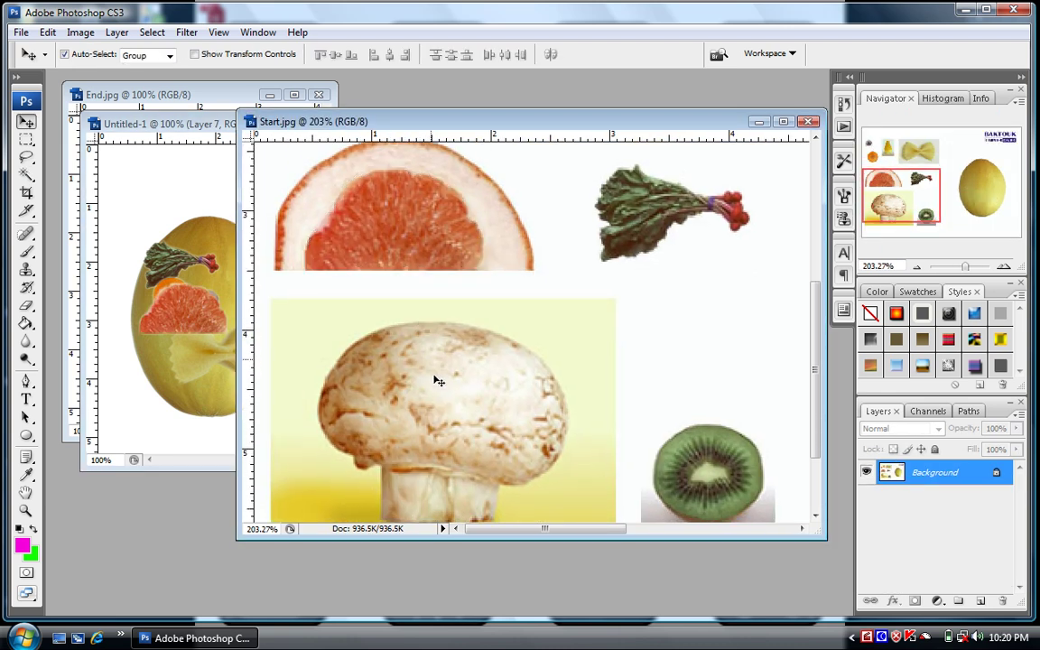
{"action": "left_click_drag", "start_coordinate": [434, 378], "coordinate": [432, 258]}
{"action": "key", "text": "m"}
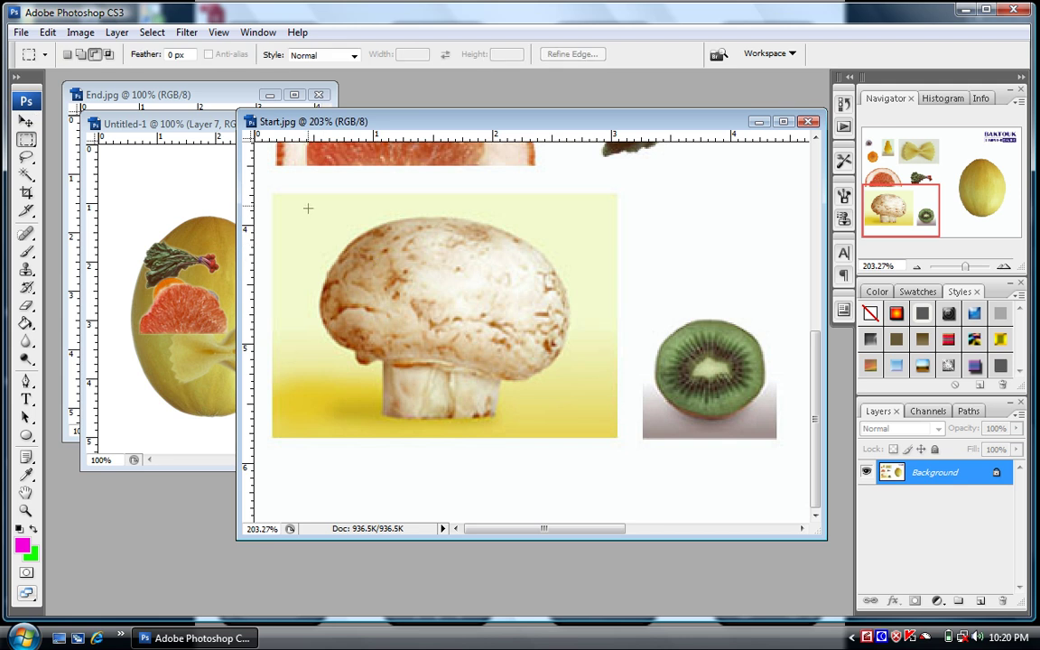
{"action": "left_click_drag", "start_coordinate": [390, 359], "coordinate": [584, 399]}
{"action": "key", "text": "w"}
{"action": "left_click", "coordinate": [571, 240], "text": "alt"}
{"action": "left_click", "coordinate": [581, 354], "text": "alt"}
{"action": "left_click", "coordinate": [336, 390], "text": "alt"}
{"action": "left_click", "coordinate": [335, 377], "text": "alt"}
{"action": "left_click", "coordinate": [334, 374], "text": "alt"}
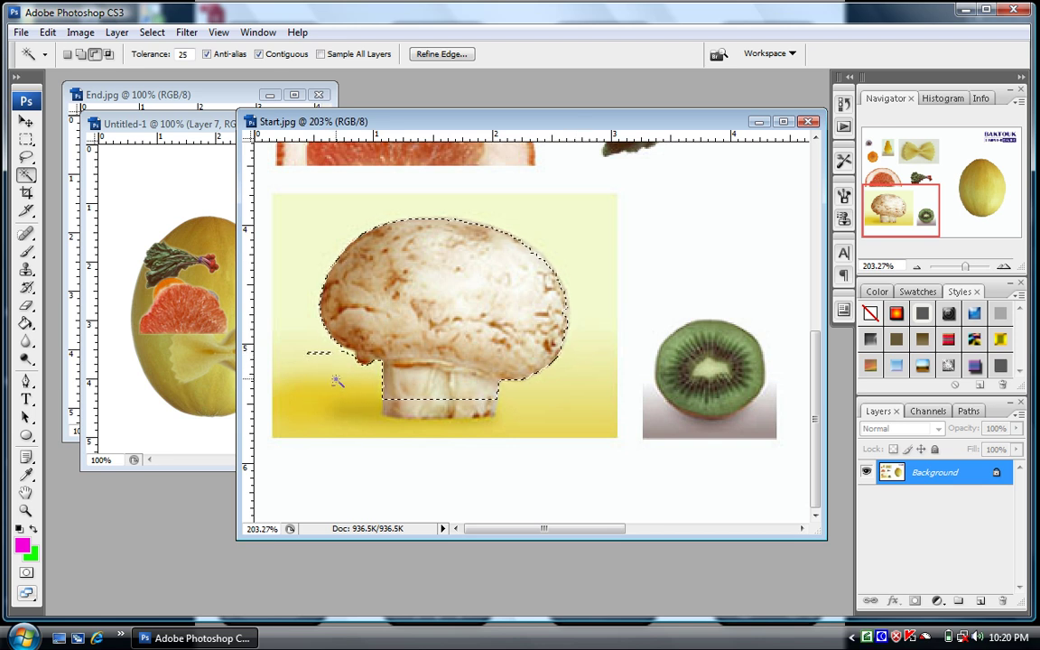
{"action": "left_click", "coordinate": [323, 354], "text": "alt"}
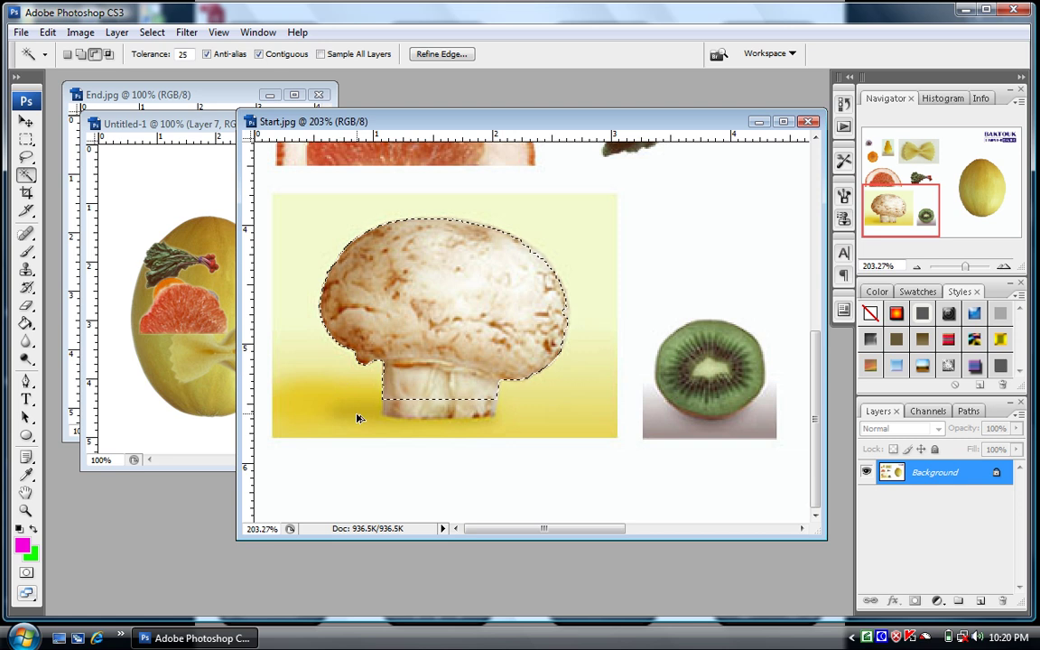
Step: Feather the mushroom selection by 1 pixel and copy it onto the melon's lower left in Untitled-1
{"action": "key", "text": "ctrl+alt+d"}
{"action": "key", "text": "Return"}
{"action": "key", "text": "v"}
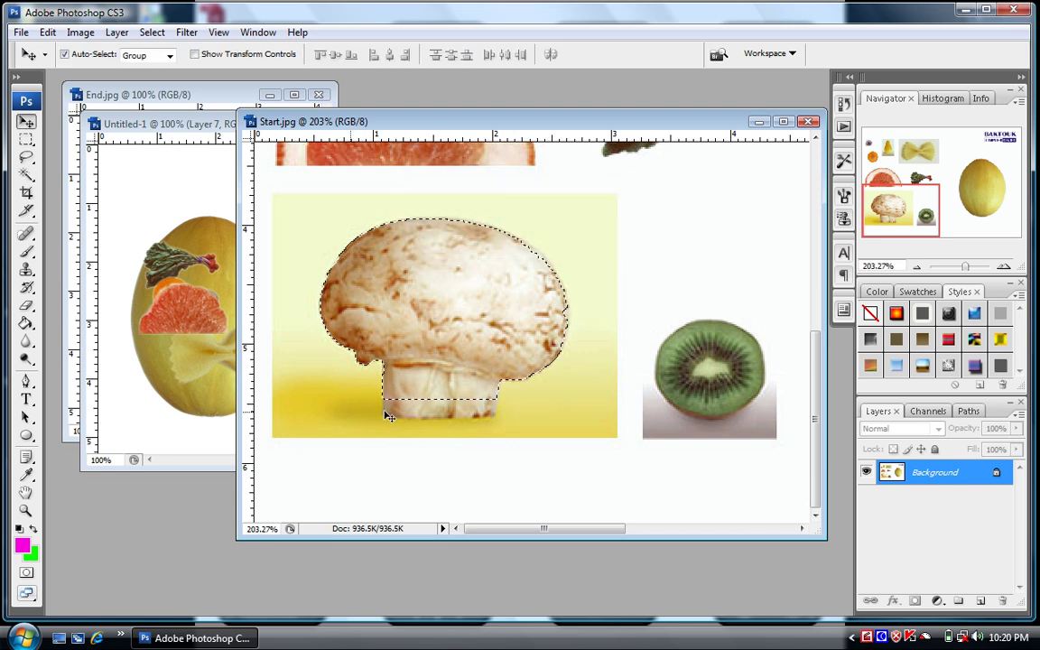
{"action": "left_click_drag", "start_coordinate": [409, 330], "coordinate": [164, 353]}
{"action": "left_click", "coordinate": [544, 328]}
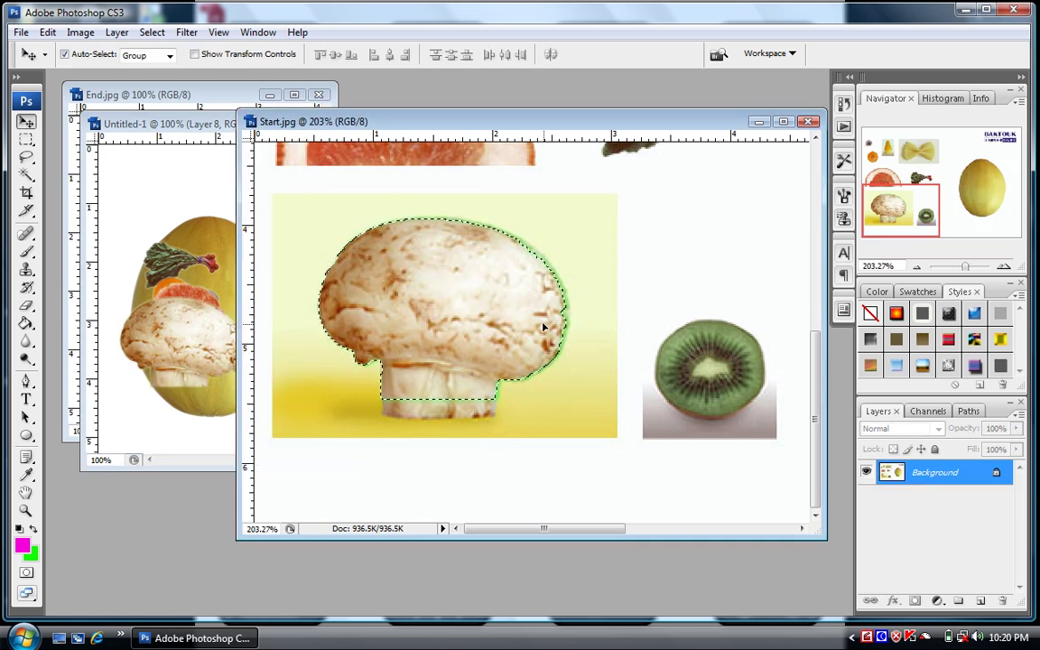
{"action": "key", "text": "ctrl+d"}
Step: Clear the mushroom selection, then select the kiwi slice with a rectangular marquee and subtract its background using the Magic Wand
{"action": "left_click_drag", "start_coordinate": [580, 311], "coordinate": [501, 290]}
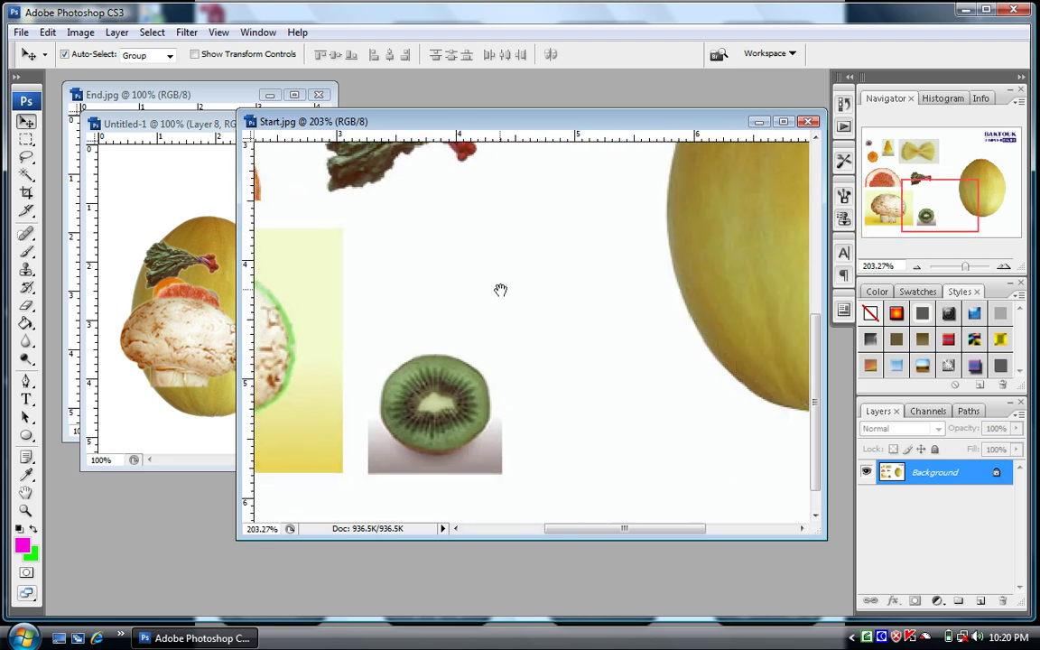
{"action": "key", "text": "m"}
{"action": "key", "text": "ctrl+shift+d"}
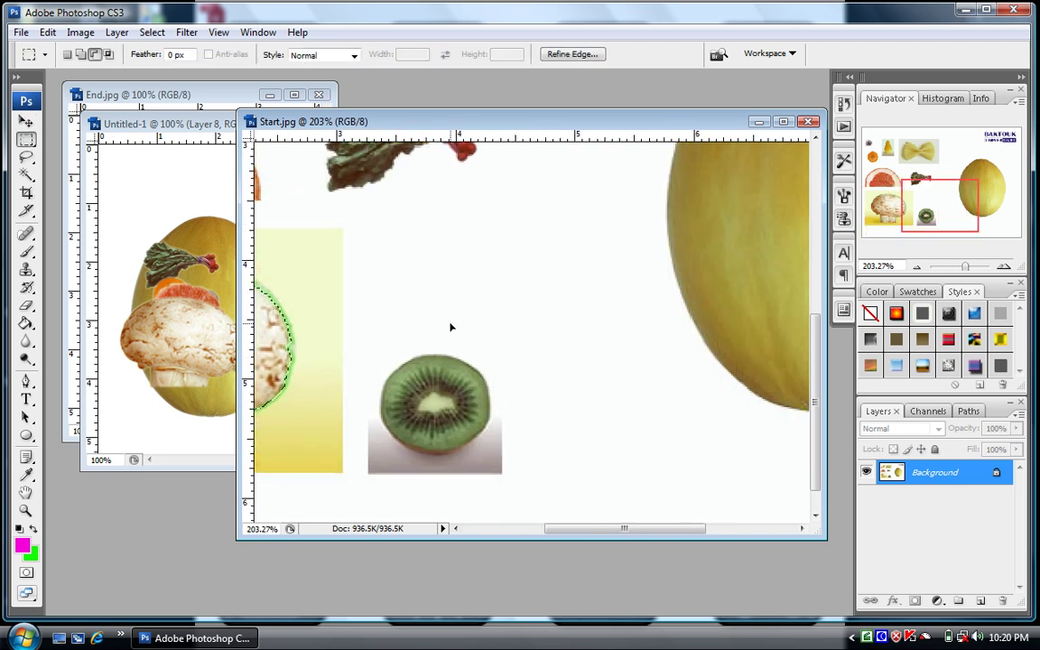
{"action": "left_click", "coordinate": [392, 352]}
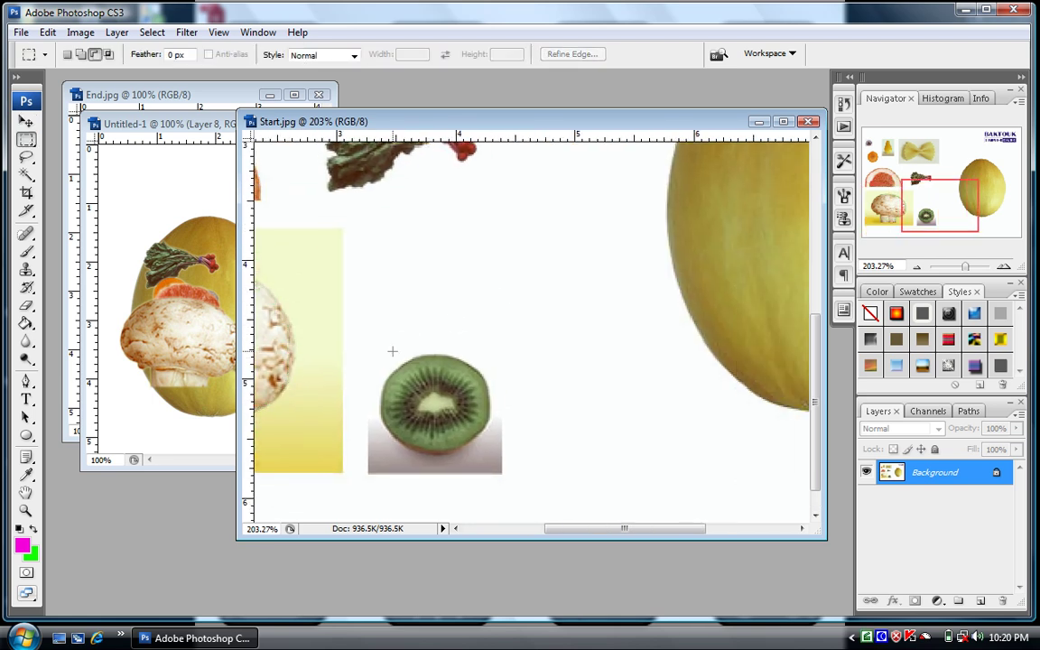
{"action": "left_click_drag", "start_coordinate": [373, 344], "coordinate": [498, 456]}
{"action": "key", "text": "w"}
{"action": "left_click", "coordinate": [495, 398], "text": "alt"}
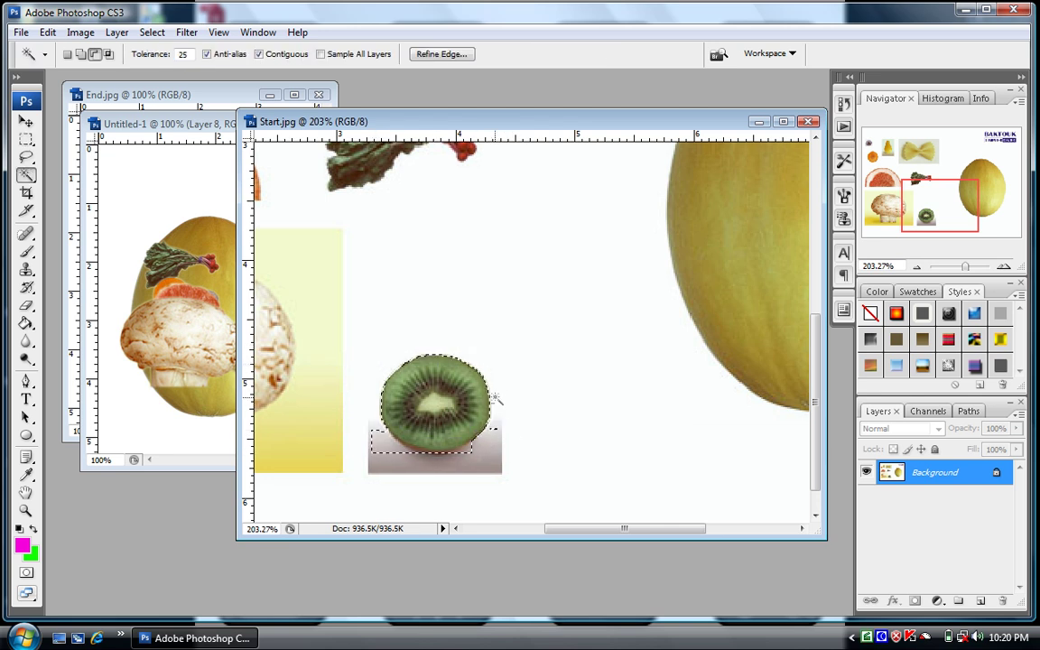
{"action": "left_click", "coordinate": [378, 443], "text": "alt"}
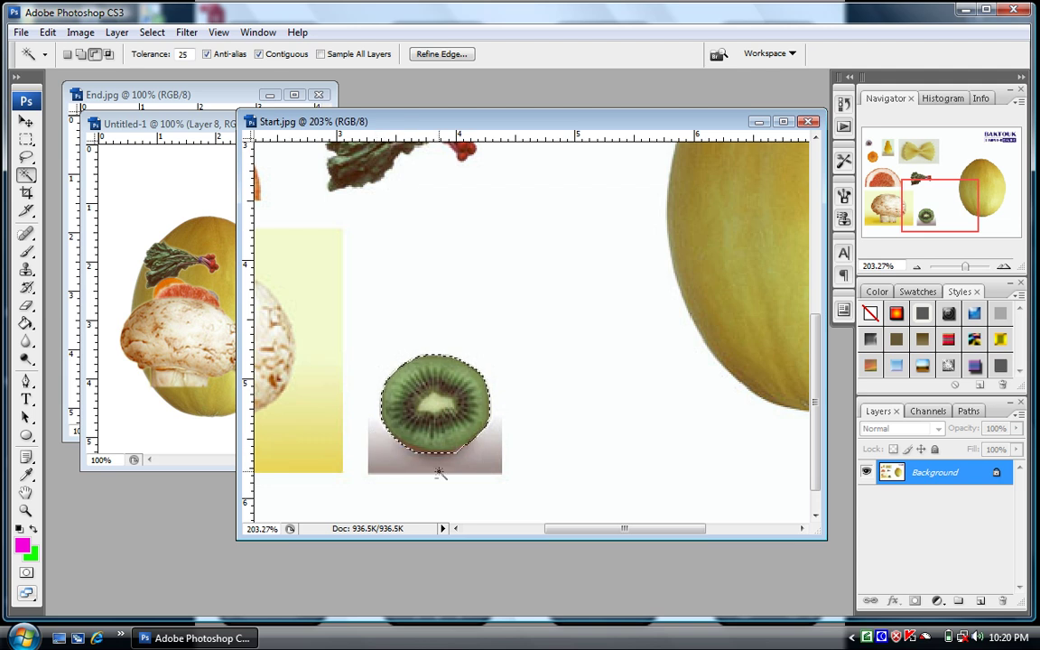
Step: Feather the kiwi selection by 1 pixel, copy it onto the melon in Untitled-1, and clear the selection in Start.jpg
{"action": "key", "text": "ctrl+alt+d"}
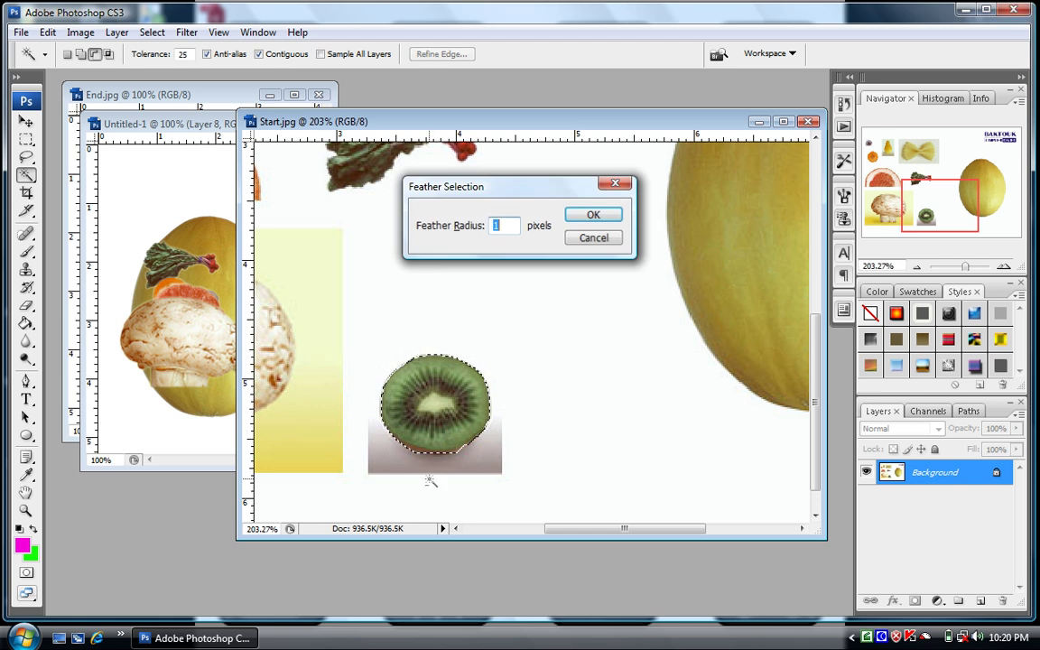
{"action": "key", "text": "Return"}
{"action": "key", "text": "v"}
{"action": "left_click_drag", "start_coordinate": [418, 446], "coordinate": [192, 375]}
{"action": "left_click", "coordinate": [458, 414]}
{"action": "key", "text": "ctrl+d"}
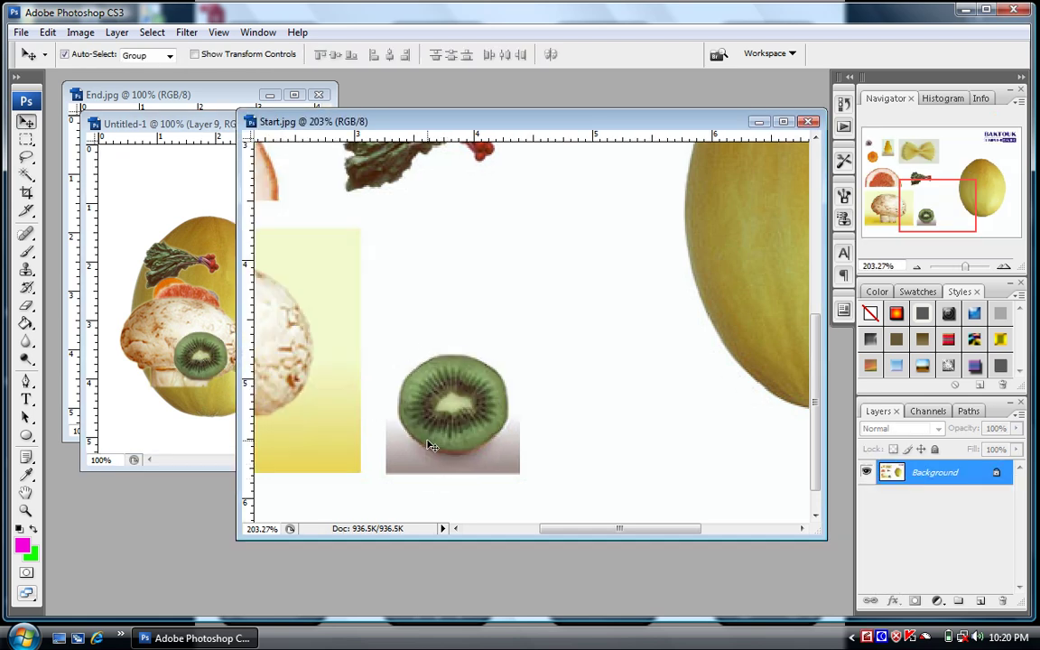
Step: Move the Start.jpg window aside and place the Untitled-1 window in front, beside the End.jpg reference
{"action": "key", "text": "ctrl+minus"}
{"action": "key", "text": "ctrl+minus"}
{"action": "key", "text": "ctrl+minus"}
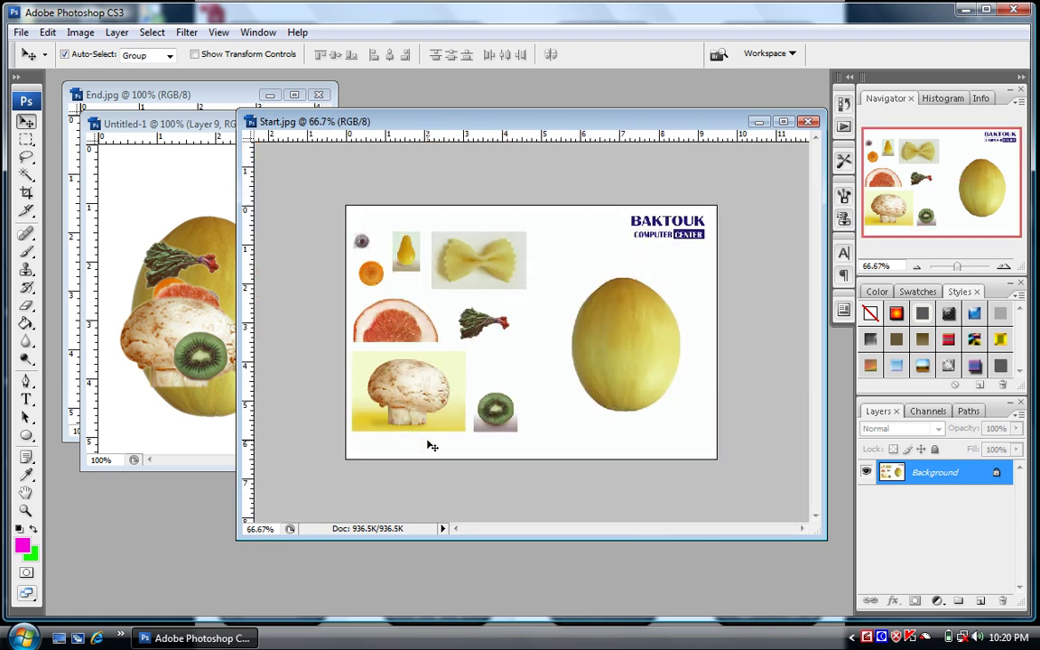
{"action": "key", "text": "ctrl+plus"}
{"action": "key", "text": "ctrl+plus"}
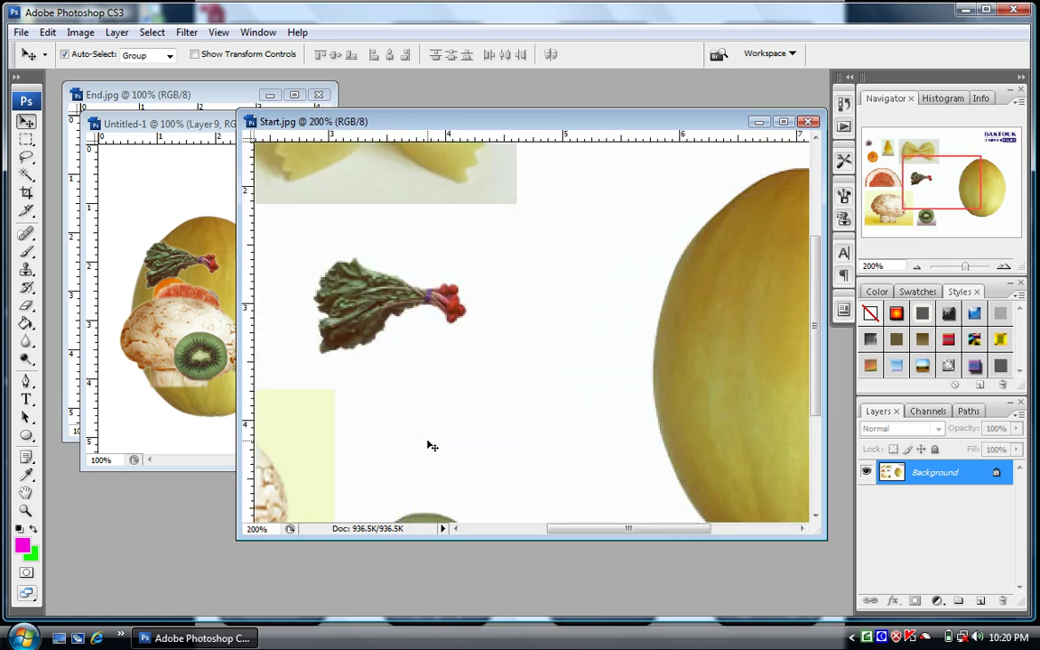
{"action": "left_click_drag", "start_coordinate": [657, 123], "coordinate": [752, 149]}
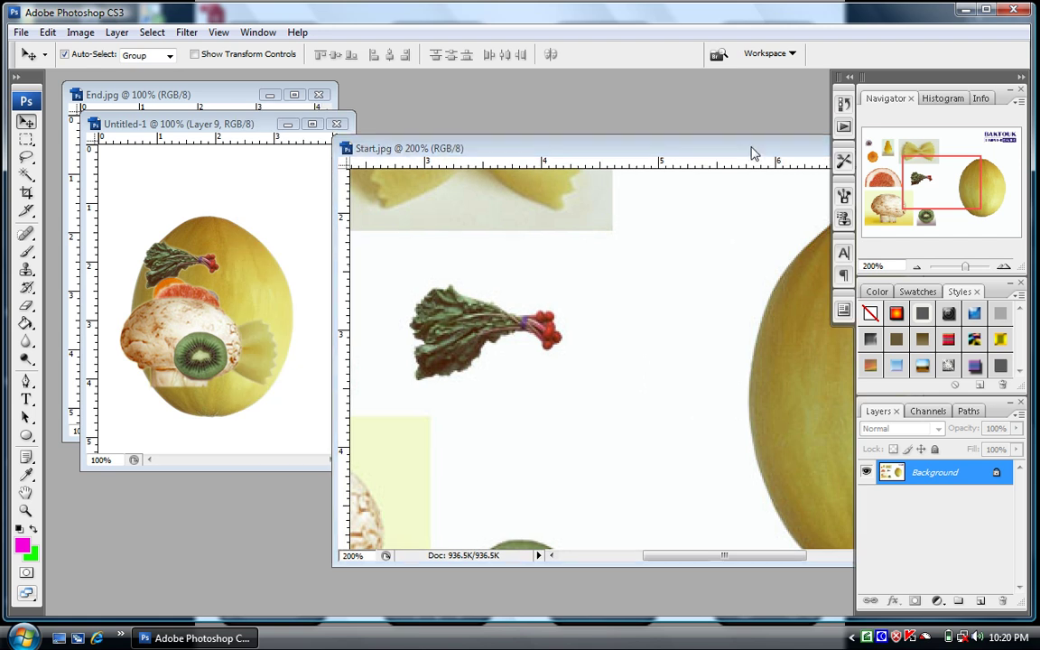
{"action": "left_click_drag", "start_coordinate": [228, 131], "coordinate": [440, 167]}
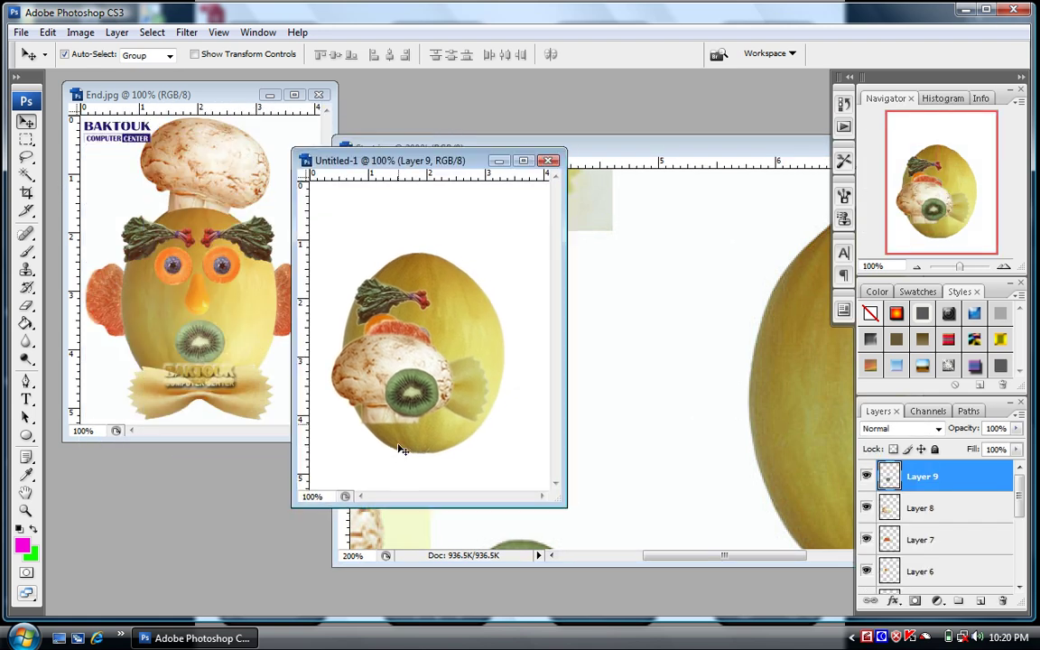
Step: Arrange the mushroom hat, radish eyebrow, pear nose, kiwi mouth and pasta bow tie on the melon, moving the grapefruit off the carrot slice
{"action": "left_click_drag", "start_coordinate": [393, 345], "coordinate": [431, 194]}
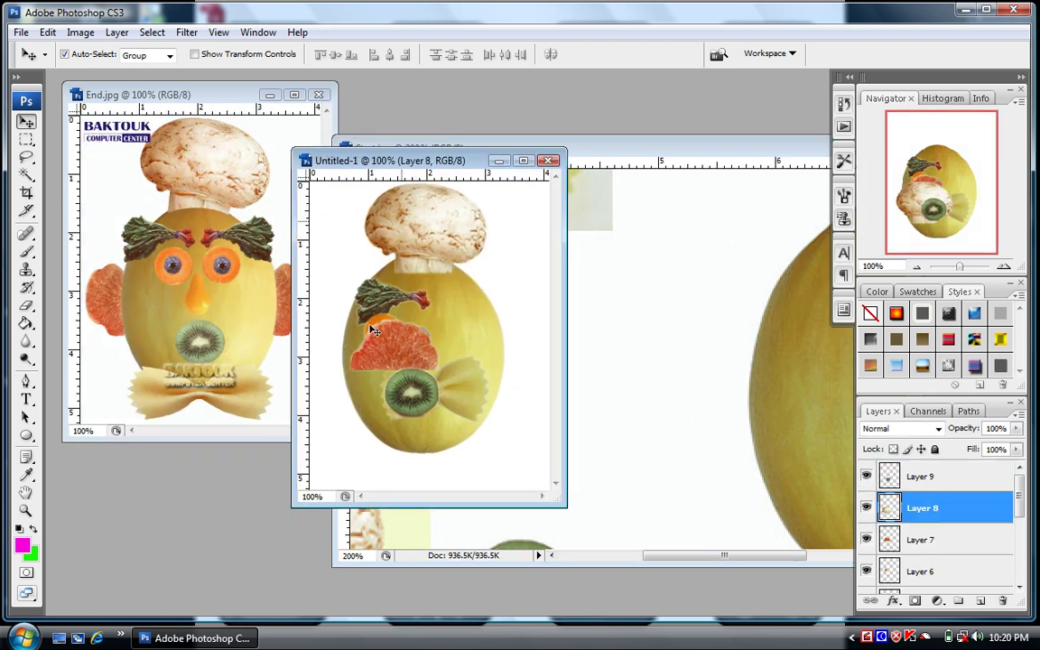
{"action": "left_click_drag", "start_coordinate": [370, 304], "coordinate": [354, 297]}
{"action": "left_click_drag", "start_coordinate": [387, 363], "coordinate": [471, 338]}
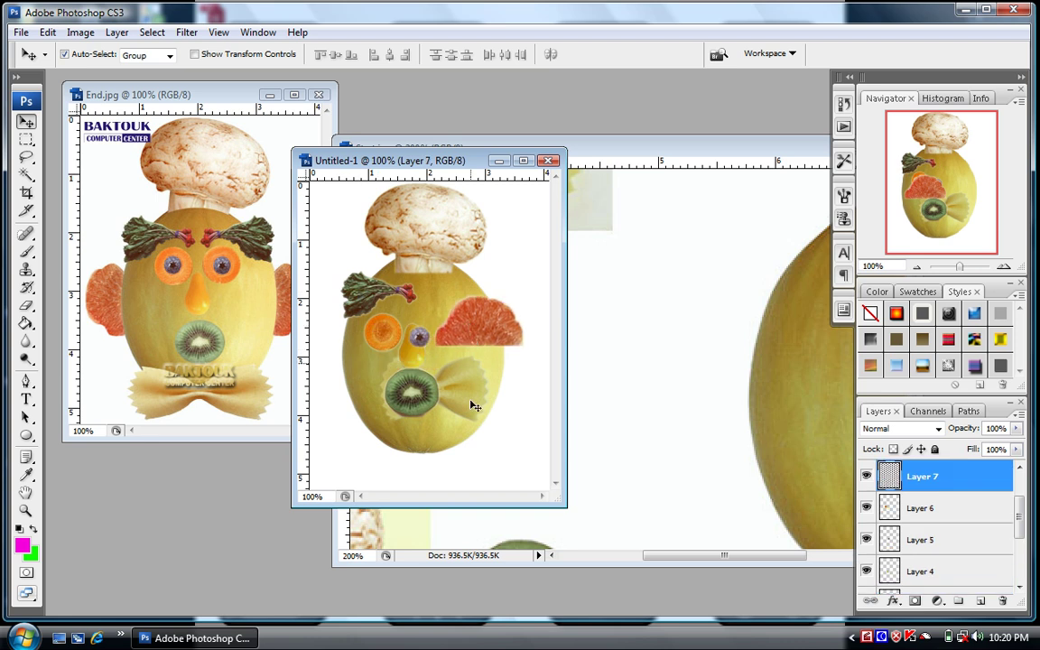
{"action": "mouse_move", "coordinate": [428, 392]}
{"action": "left_mouse_down"}
{"action": "mouse_move", "coordinate": [433, 420]}
{"action": "mouse_move", "coordinate": [440, 374]}
{"action": "mouse_move", "coordinate": [445, 463]}
{"action": "mouse_move", "coordinate": [447, 432]}
{"action": "mouse_move", "coordinate": [429, 412]}
{"action": "left_mouse_up"}
{"action": "left_click_drag", "start_coordinate": [418, 361], "coordinate": [387, 335]}
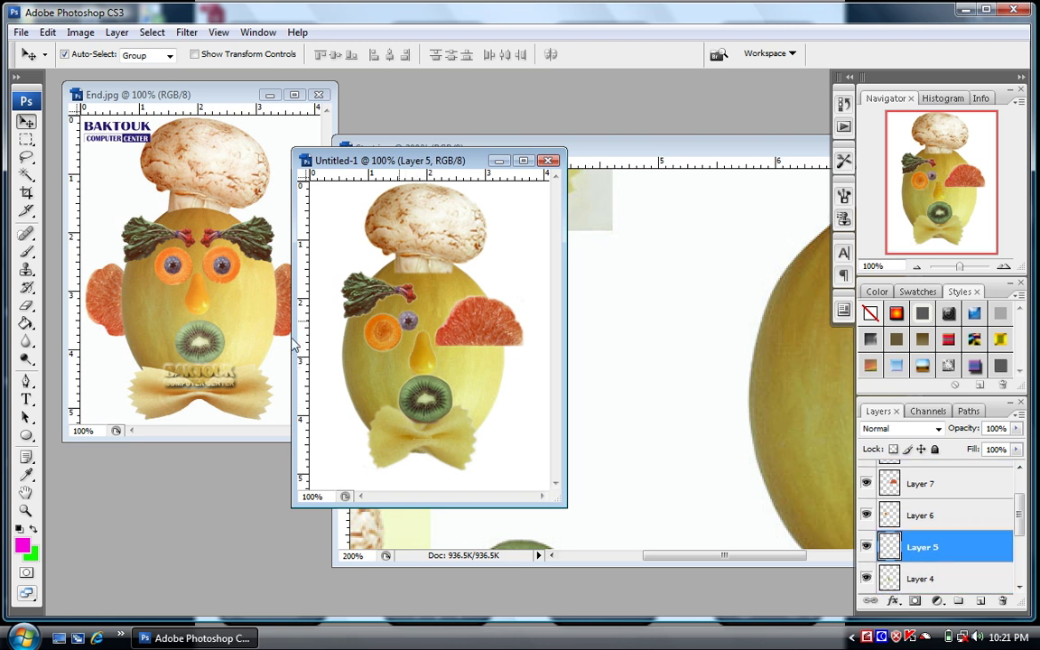
Step: Bring the blueberry layer to the top, center it on the carrot slice, and move the carrot layer directly beneath it
{"action": "left_click_drag", "start_coordinate": [921, 547], "coordinate": [921, 476]}
{"action": "left_click_drag", "start_coordinate": [411, 323], "coordinate": [386, 334]}
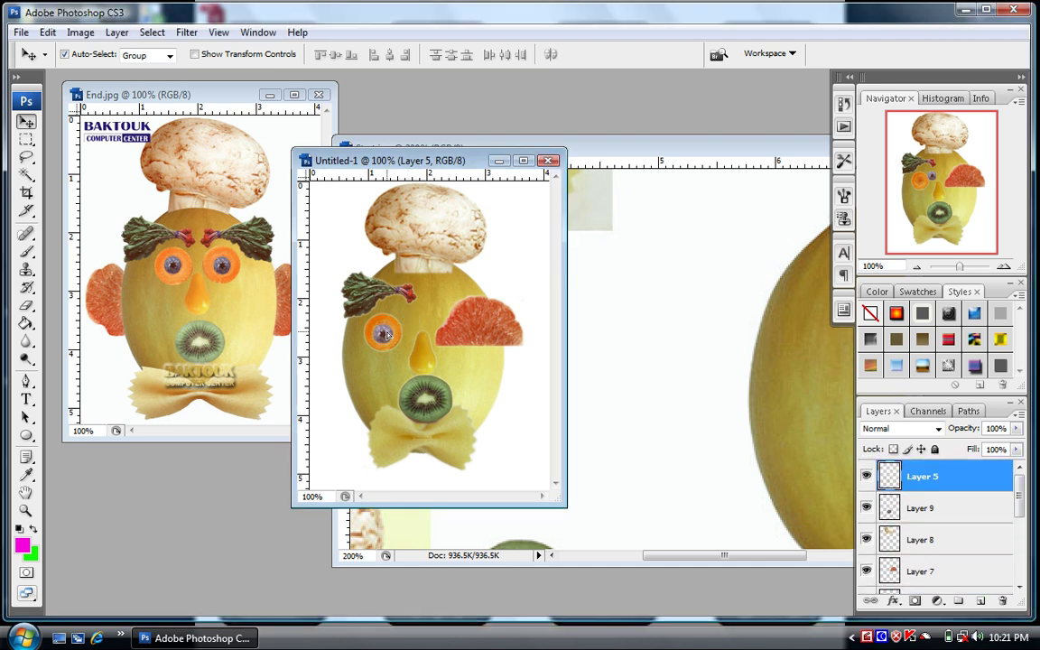
{"action": "left_click", "coordinate": [398, 340]}
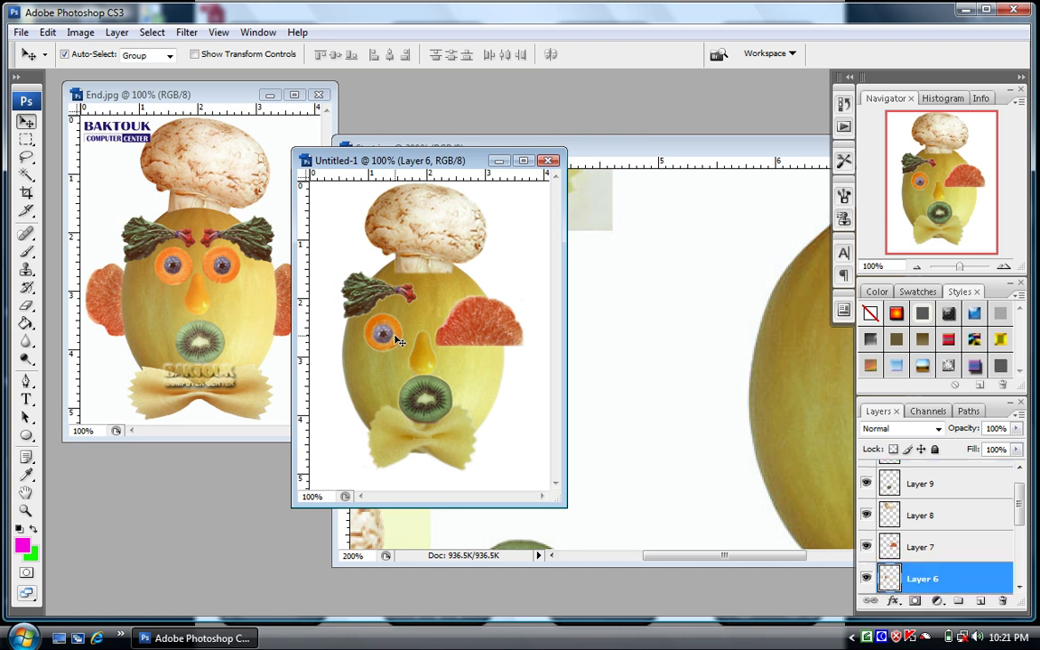
{"action": "left_click_drag", "start_coordinate": [925, 572], "coordinate": [917, 434]}
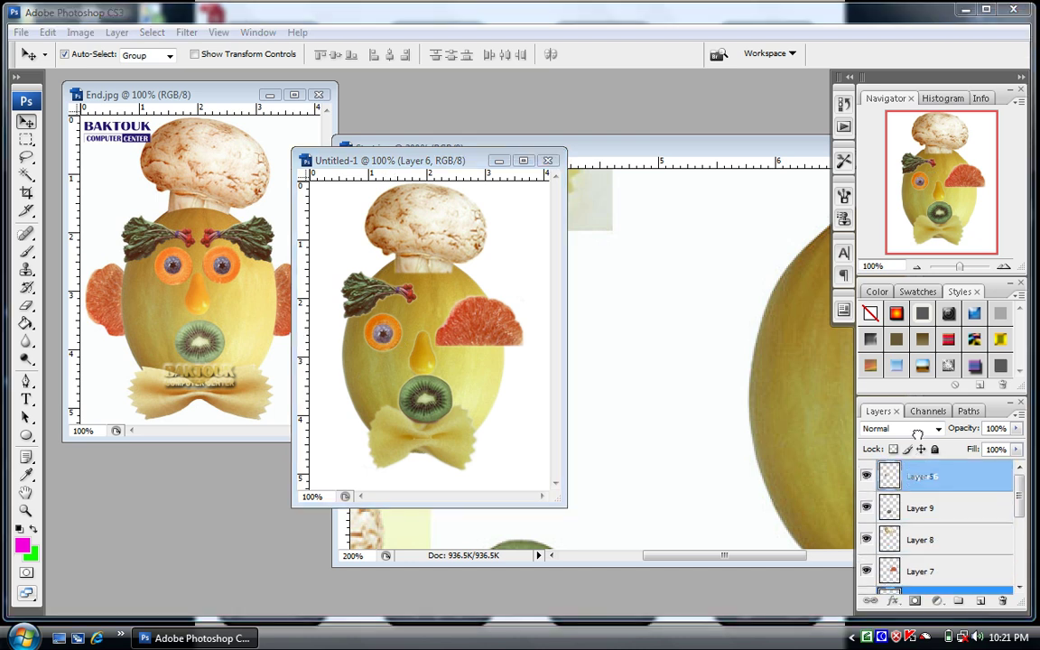
{"action": "left_click_drag", "start_coordinate": [922, 476], "coordinate": [923, 507]}
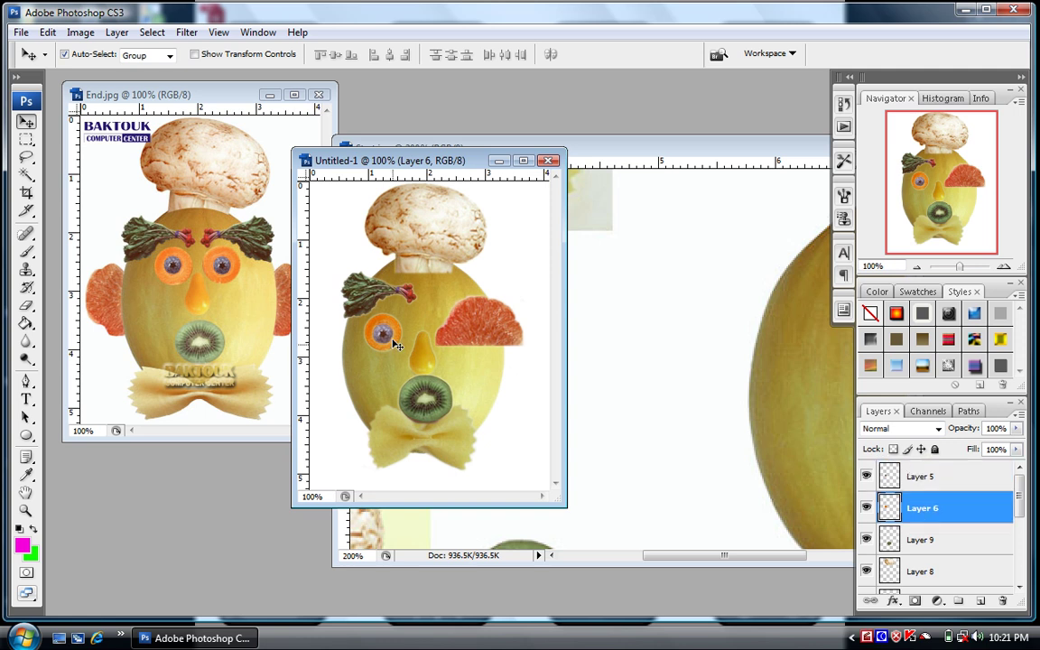
Step: Link the blueberry and carrot layers, duplicate them as the melon's right eye, and move the grapefruit to the upper right
{"action": "left_click", "coordinate": [931, 480], "text": "shift"}
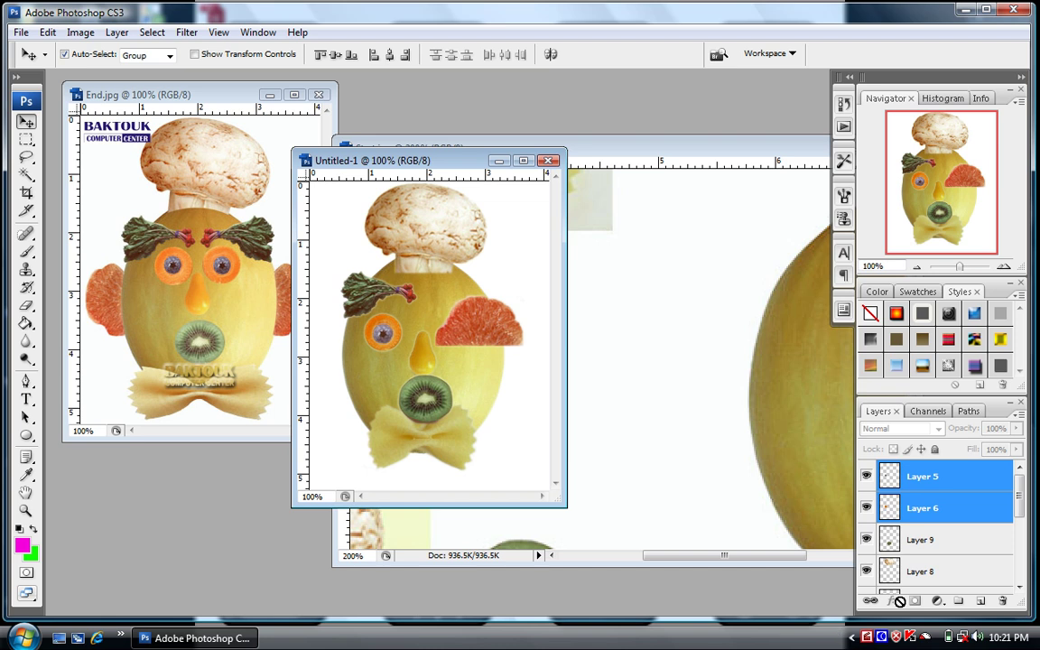
{"action": "left_click", "coordinate": [869, 601]}
{"action": "left_click_drag", "start_coordinate": [383, 337], "coordinate": [520, 289]}
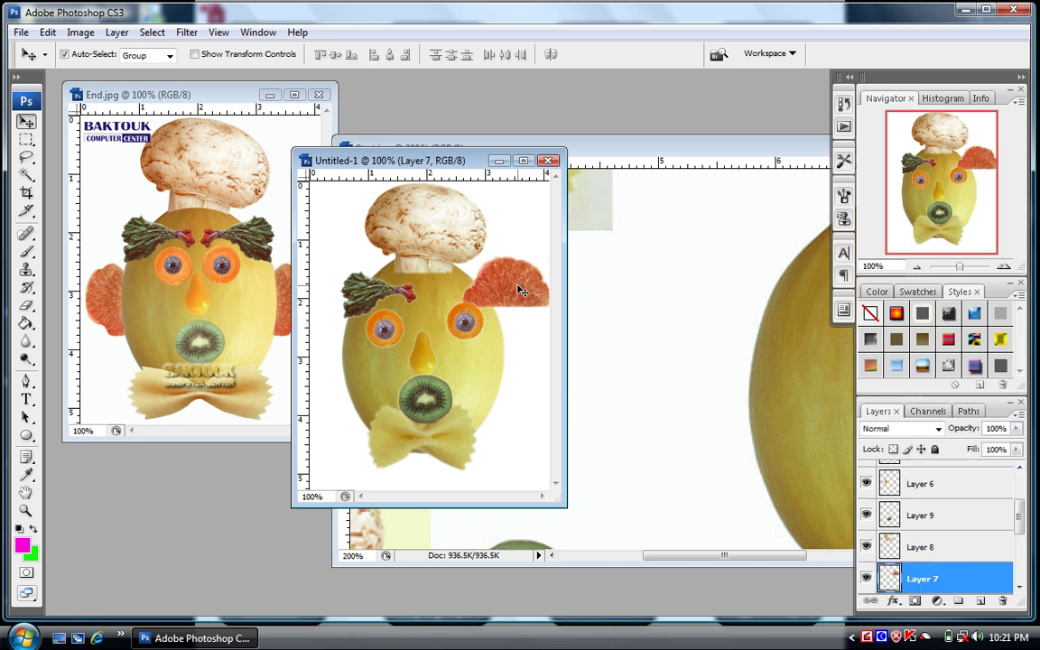
Step: Rotate the grapefruit 90° clockwise, place it at the melon's right side as an ear, and send it behind the melon
{"action": "key", "text": "ctrl+t"}
{"action": "right_click", "coordinate": [523, 281]}
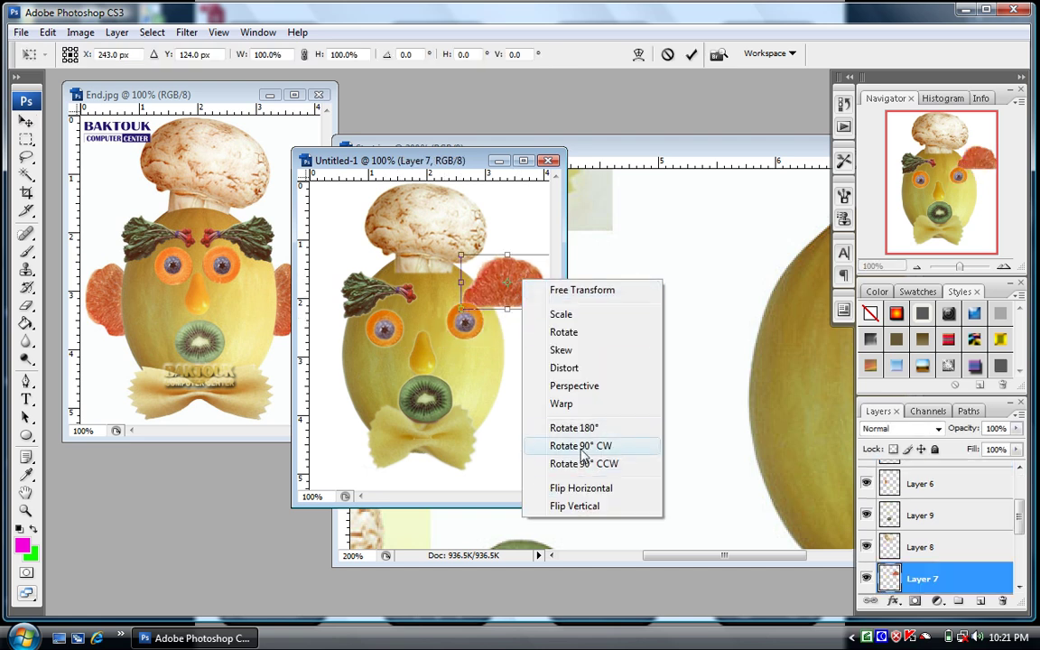
{"action": "left_click", "coordinate": [582, 446]}
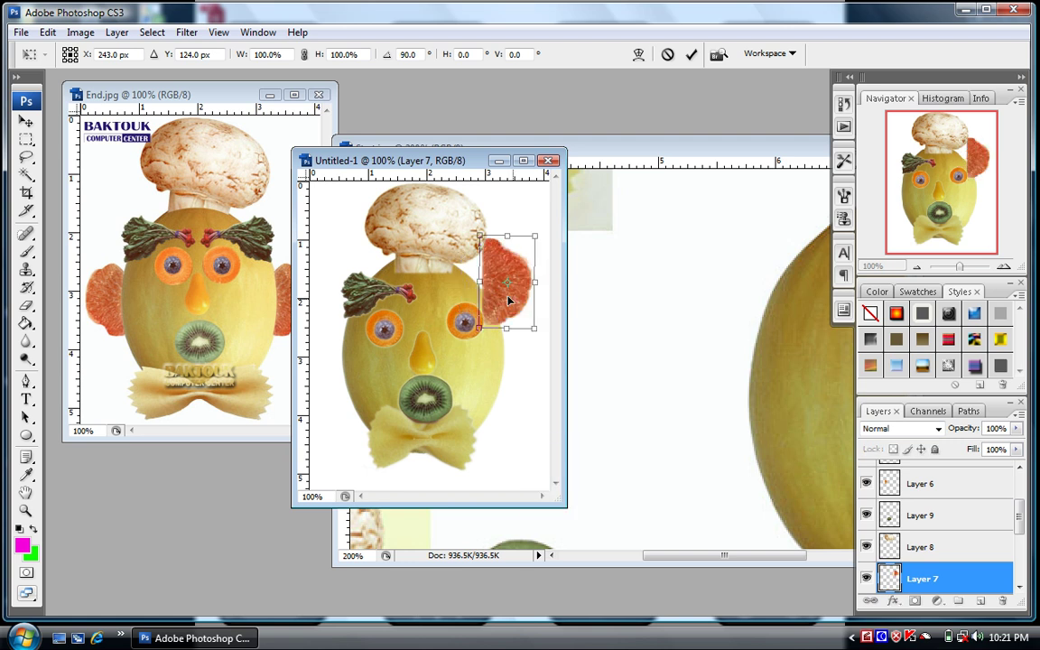
{"action": "key", "text": "Return"}
{"action": "left_click_drag", "start_coordinate": [510, 301], "coordinate": [515, 350]}
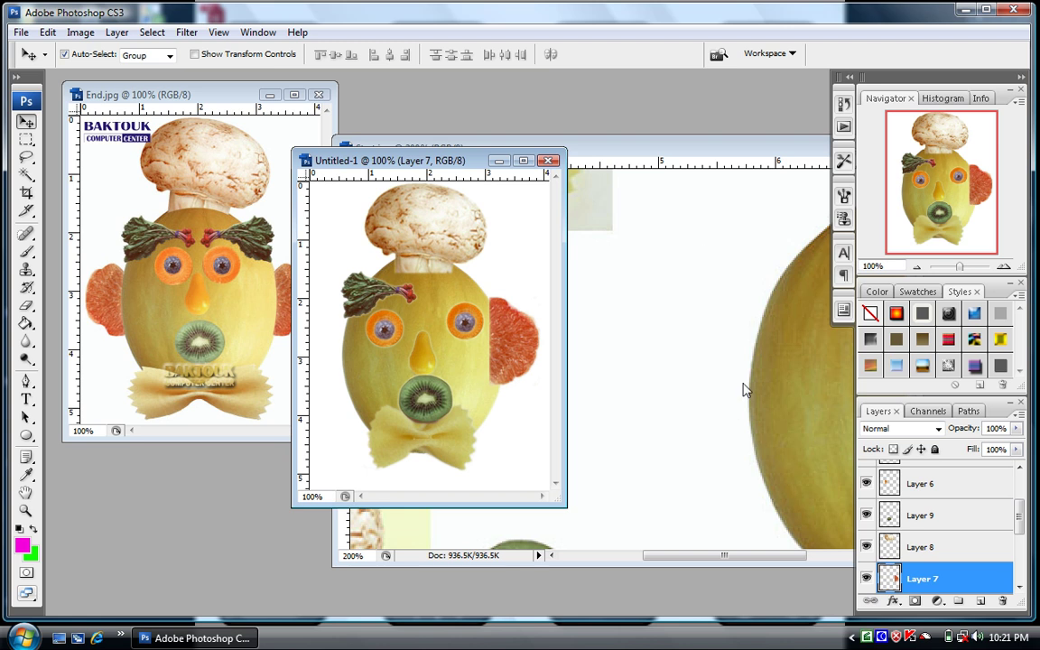
{"action": "key", "text": "ctrl+shift+bracketleft"}
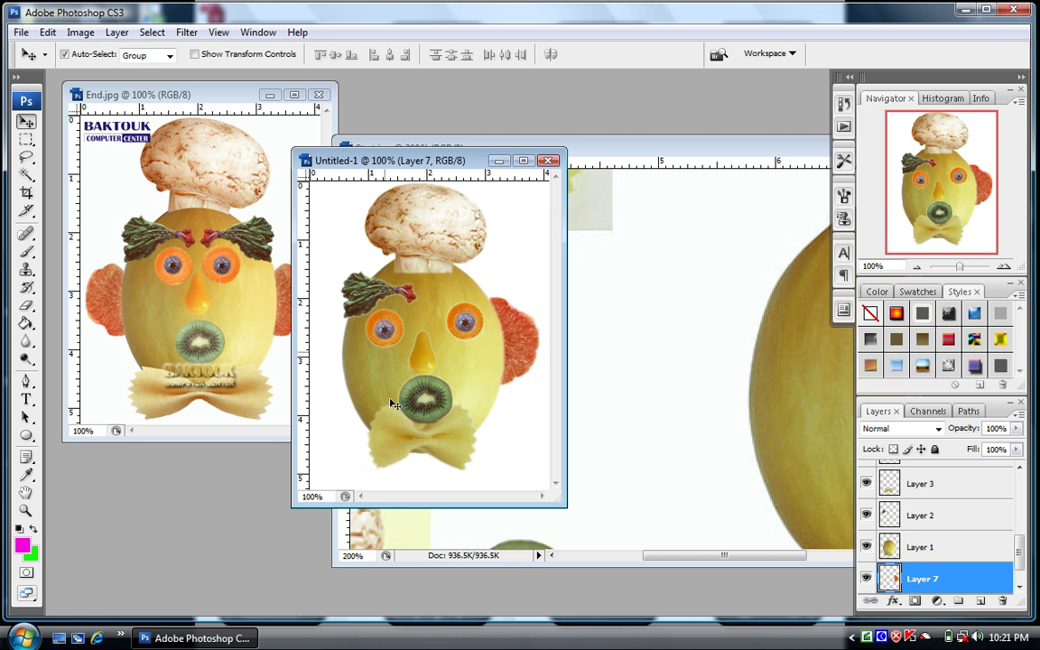
Step: Duplicate the grapefruit ear to the melon's left side, flip the copy horizontally, and fit it against the melon's edge
{"action": "left_click_drag", "start_coordinate": [521, 350], "coordinate": [357, 343]}
{"action": "key", "text": "ctrl+t"}
{"action": "right_click", "coordinate": [357, 343]}
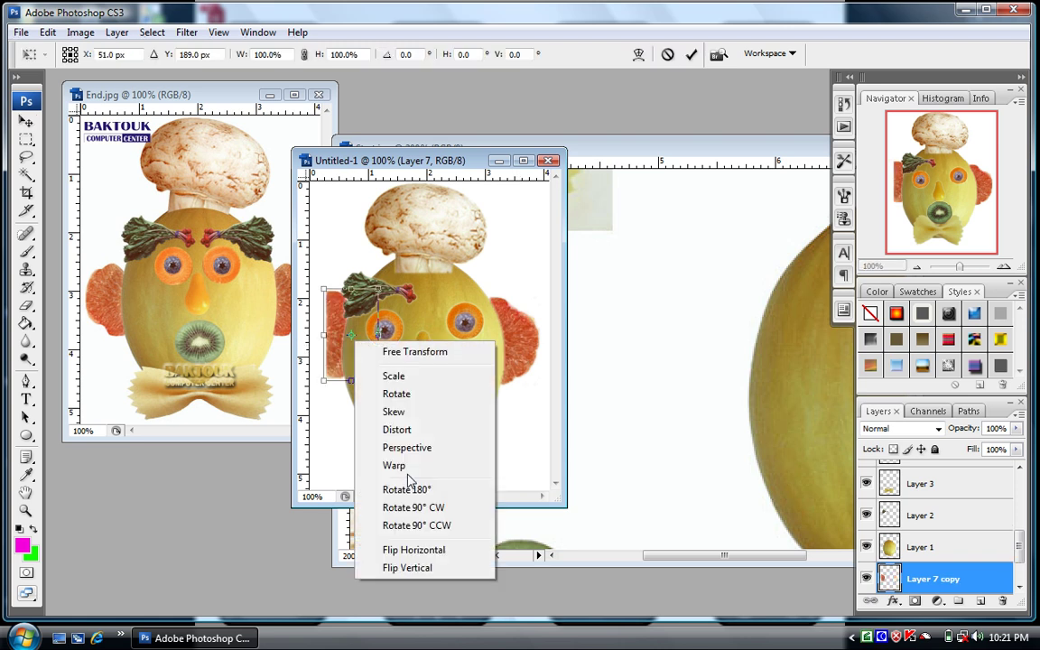
{"action": "left_click", "coordinate": [413, 549]}
{"action": "mouse_move", "coordinate": [336, 344]}
{"action": "left_mouse_down"}
{"action": "mouse_move", "coordinate": [289, 343]}
{"action": "mouse_move", "coordinate": [323, 346]}
{"action": "left_mouse_up"}
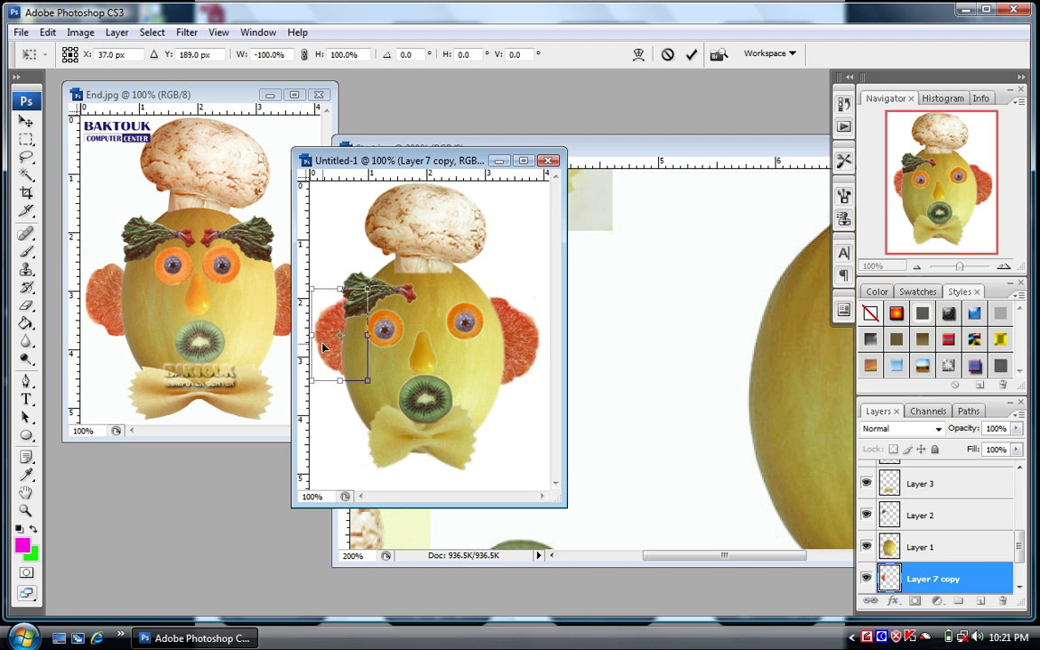
{"action": "key", "text": "Return"}
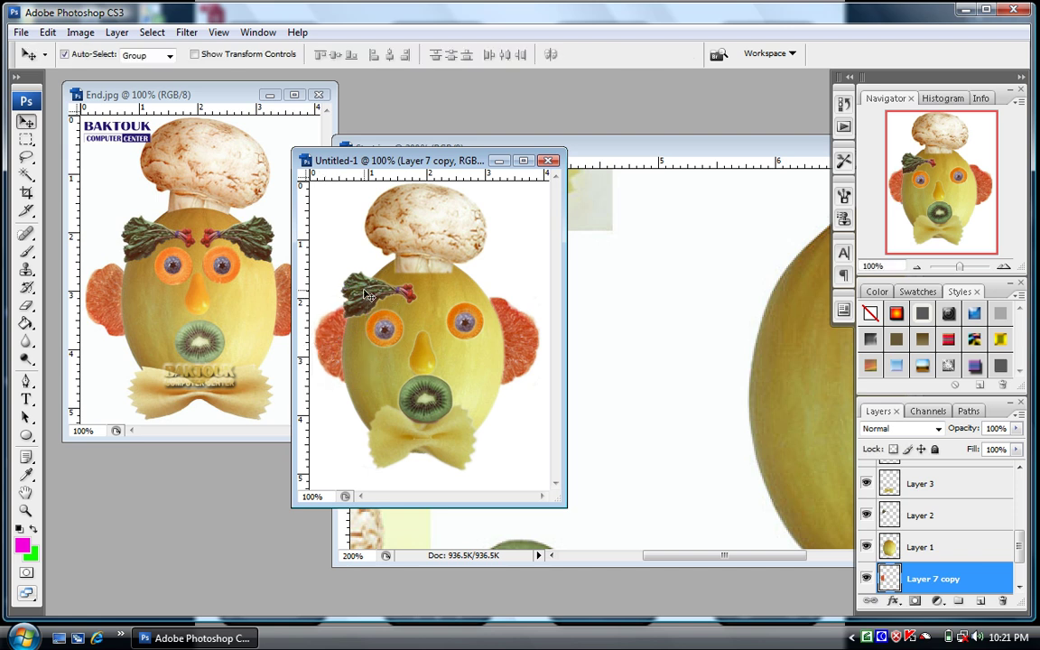
Step: Duplicate the radish eyebrow above the right eye and flip the copy horizontally
{"action": "left_click", "coordinate": [370, 295]}
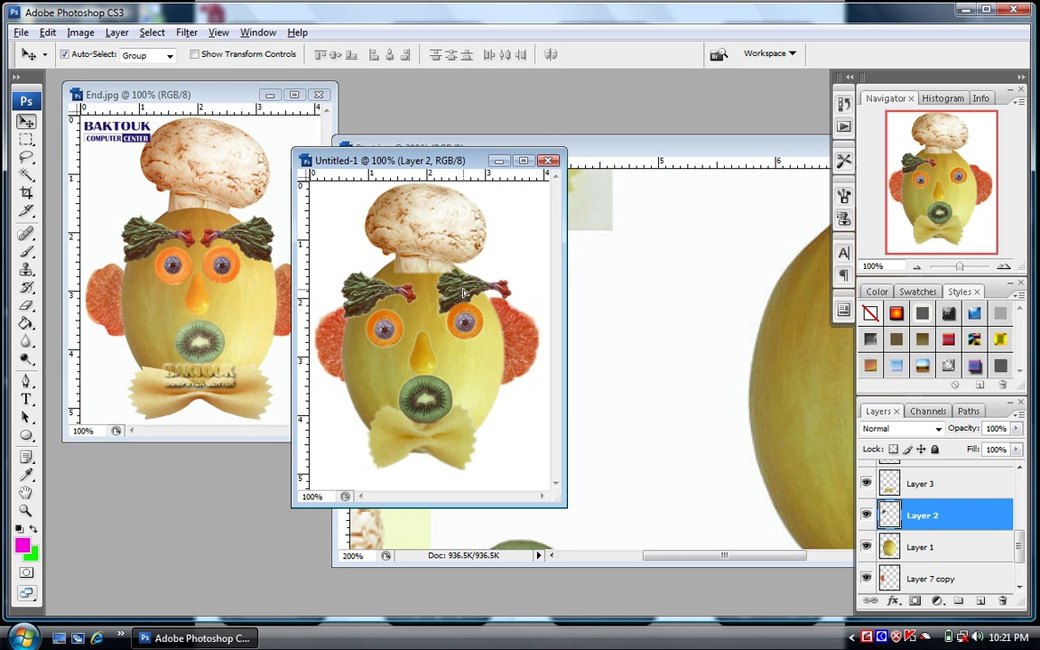
{"action": "key", "text": "ctrl+j"}
{"action": "key", "text": "ctrl+t"}
{"action": "right_click", "coordinate": [458, 289]}
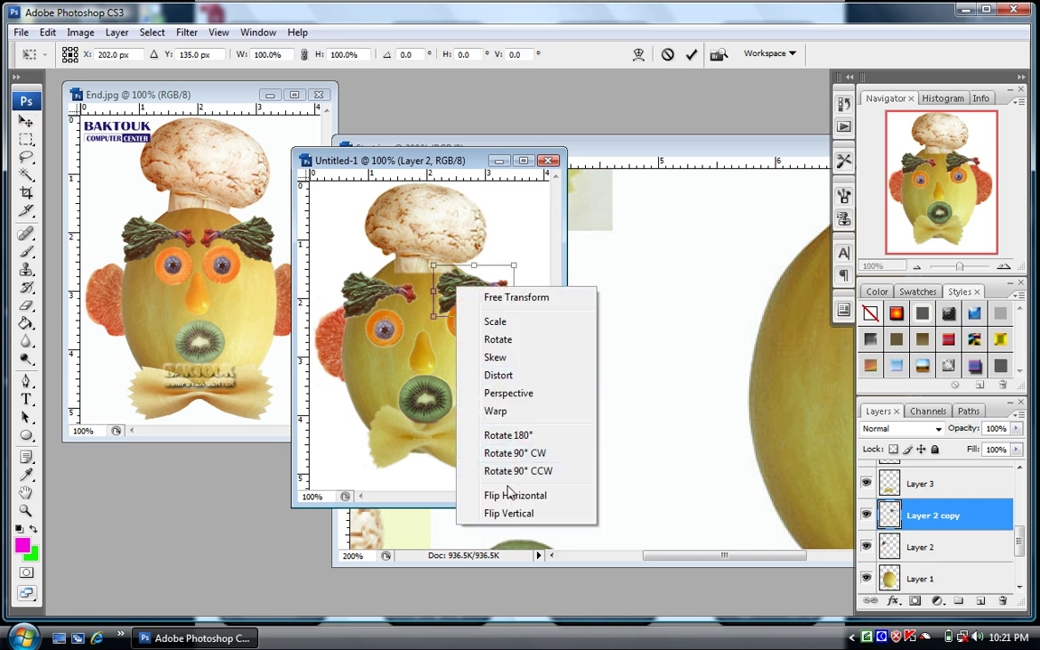
{"action": "left_click", "coordinate": [510, 495]}
{"action": "key", "text": "Return"}
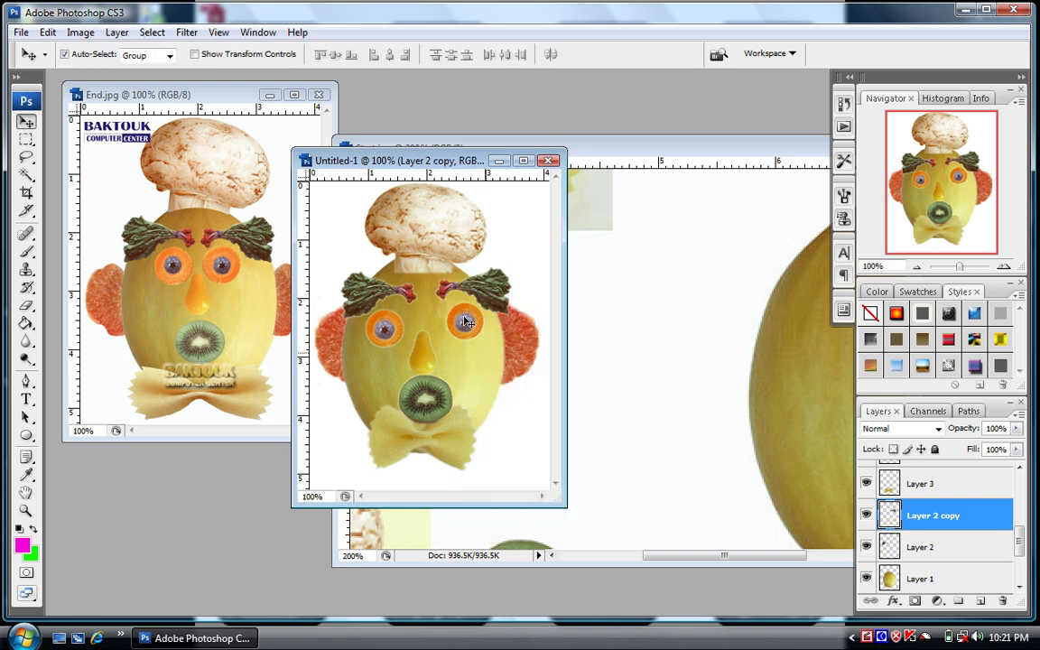
Step: Shift the mushroom hat slightly up and left, and lower the melon, bow tie, kiwi mouth and pear nose to match the reference
{"action": "left_click_drag", "start_coordinate": [419, 231], "coordinate": [415, 226]}
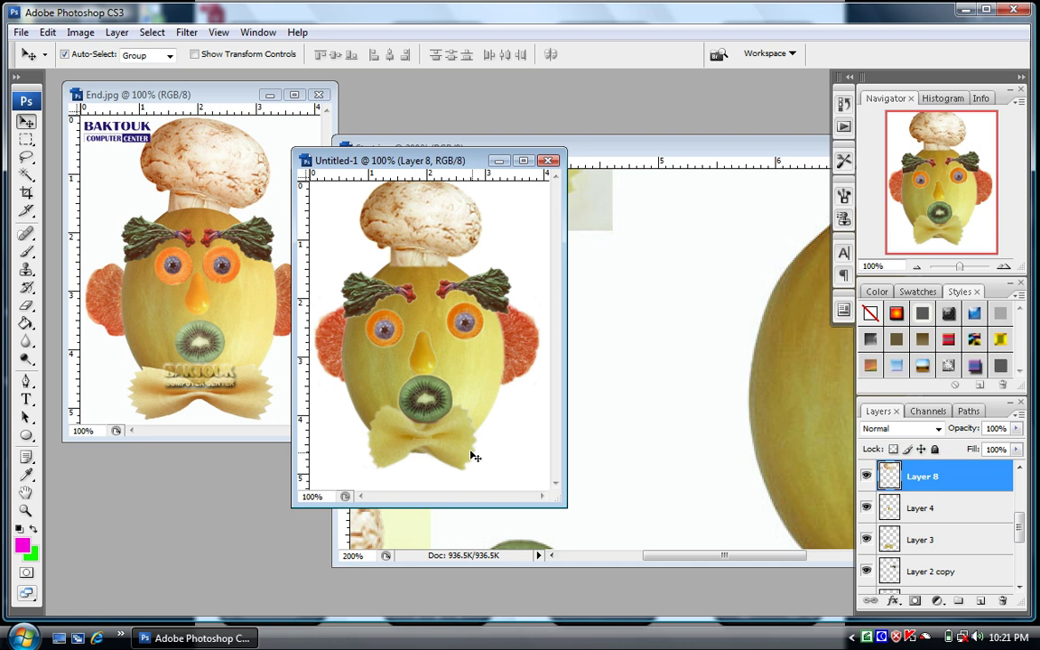
{"action": "left_click_drag", "start_coordinate": [463, 382], "coordinate": [466, 396]}
{"action": "mouse_move", "coordinate": [453, 448]}
{"action": "left_mouse_down"}
{"action": "mouse_move", "coordinate": [457, 482]}
{"action": "mouse_move", "coordinate": [459, 470]}
{"action": "left_mouse_up"}
{"action": "left_click_drag", "start_coordinate": [425, 407], "coordinate": [427, 422]}
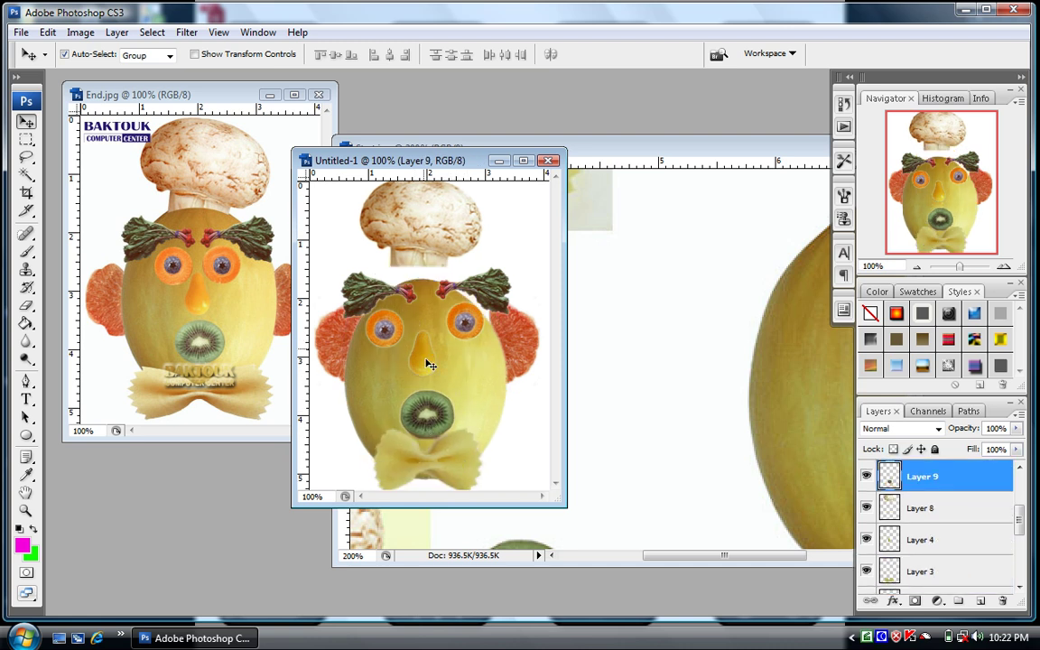
{"action": "left_click_drag", "start_coordinate": [427, 355], "coordinate": [428, 369]}
Step: Lower the left eye slightly, then link the right eye's carrot and blueberry layers and move them level with the left eye
{"action": "left_click_drag", "start_coordinate": [395, 332], "coordinate": [465, 324]}
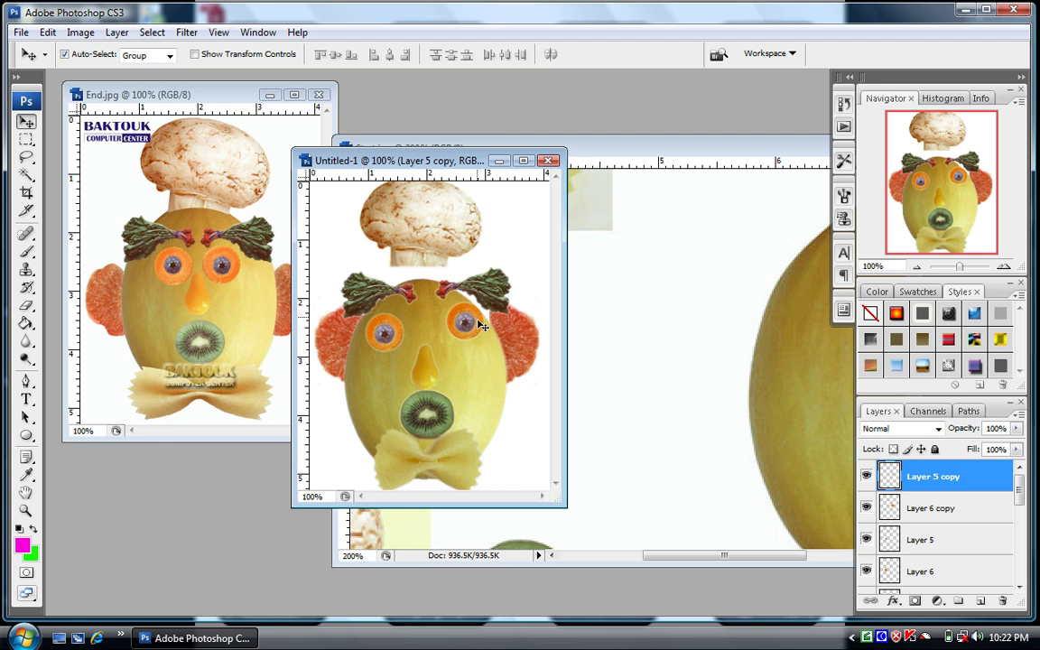
{"action": "left_click", "coordinate": [481, 322]}
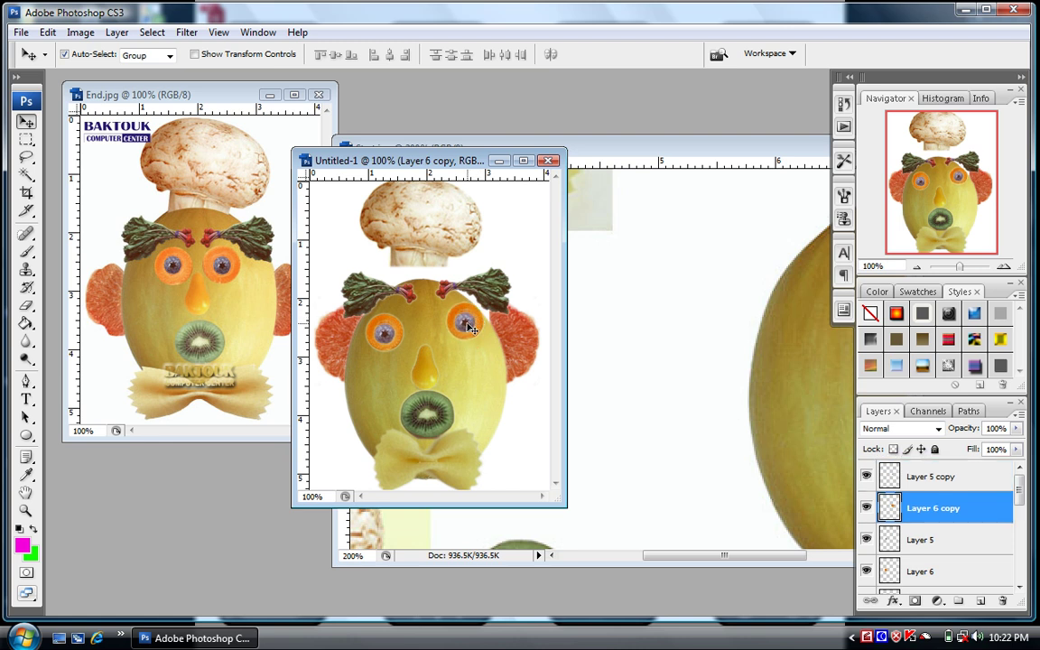
{"action": "left_click", "coordinate": [480, 330]}
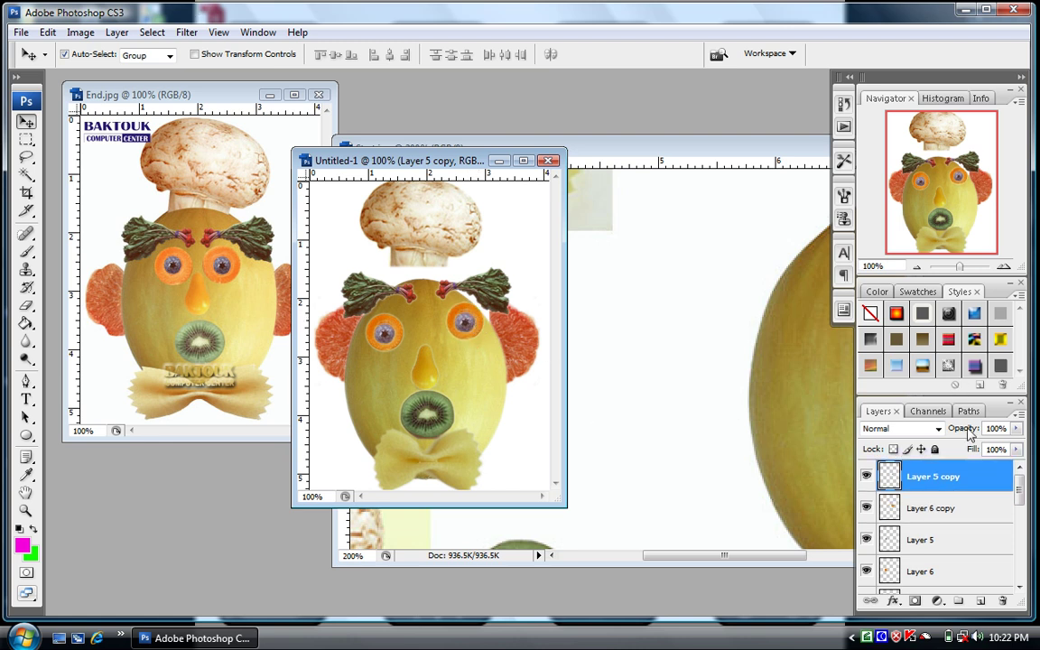
{"action": "left_click", "coordinate": [924, 507], "text": "shift"}
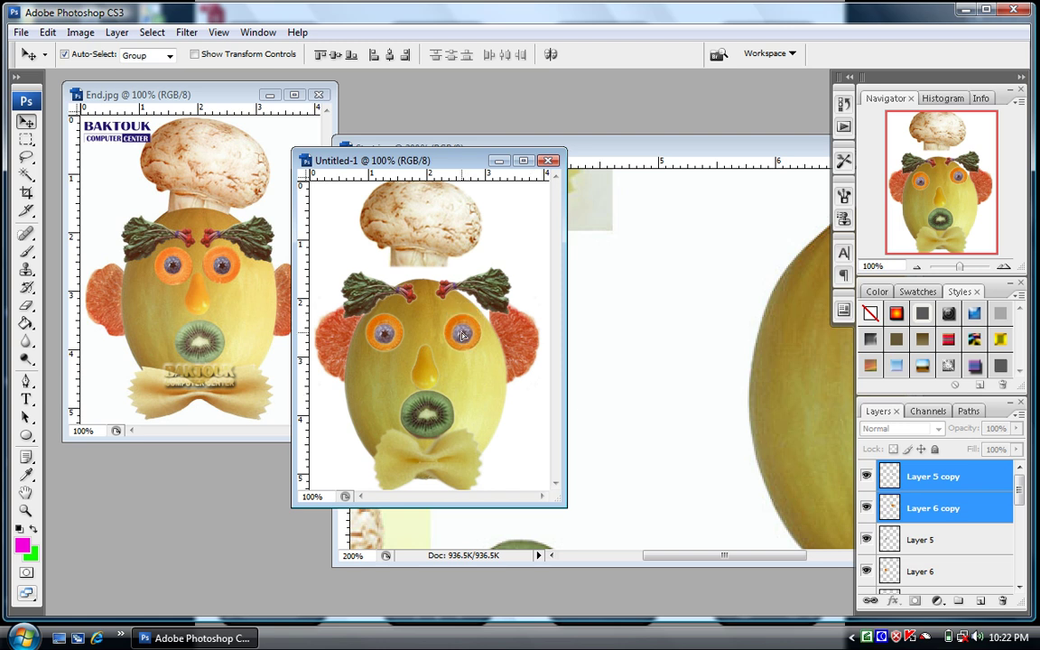
{"action": "left_click", "coordinate": [871, 602]}
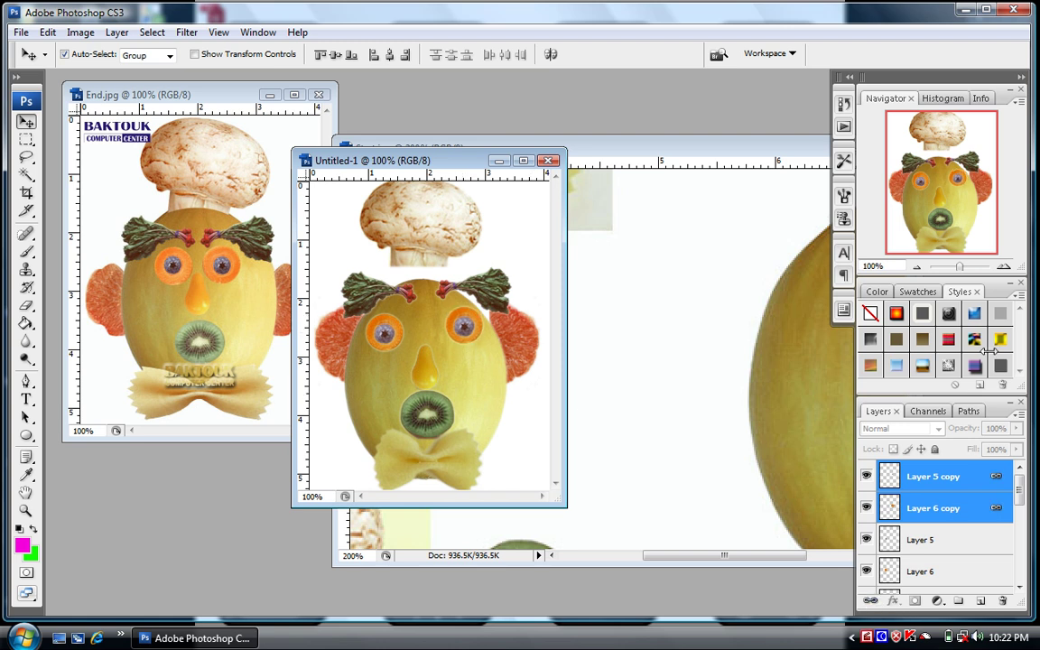
{"action": "left_click_drag", "start_coordinate": [472, 334], "coordinate": [467, 339]}
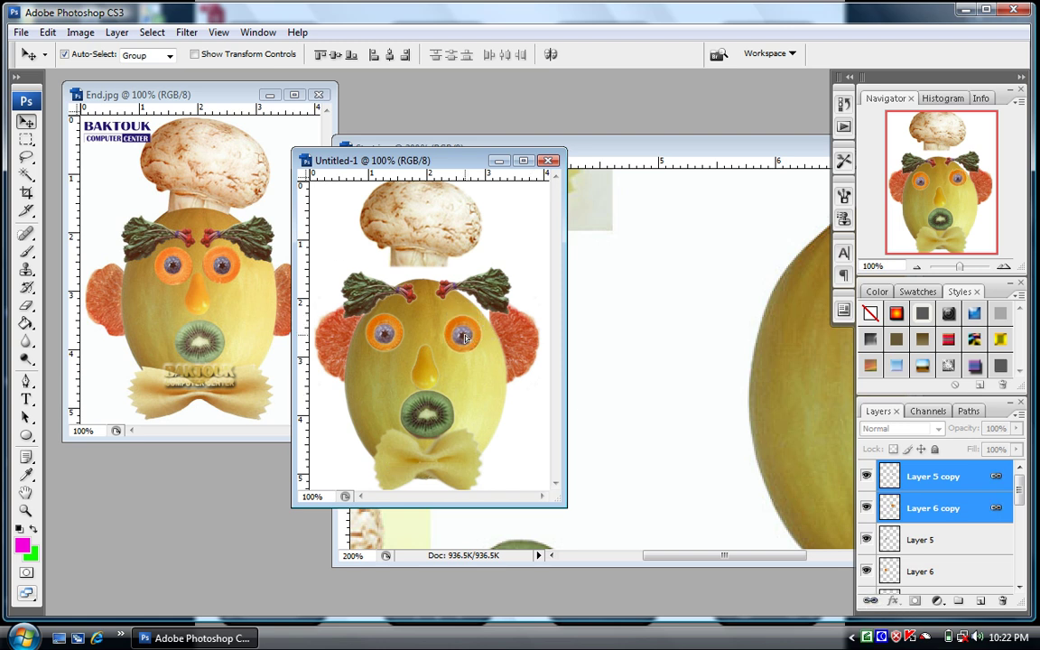
Step: Lower both grapefruit ears along the melon's edges and move both radish eyebrows down closer to the eyes
{"action": "left_click", "coordinate": [539, 343]}
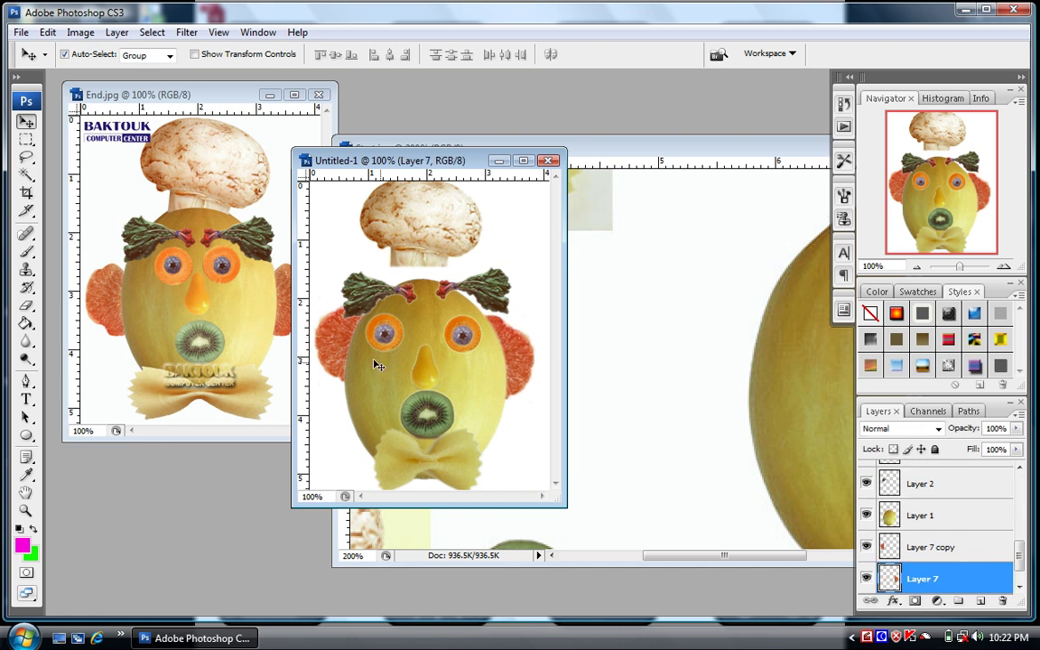
{"action": "left_click", "coordinate": [336, 345]}
{"action": "left_click", "coordinate": [490, 298]}
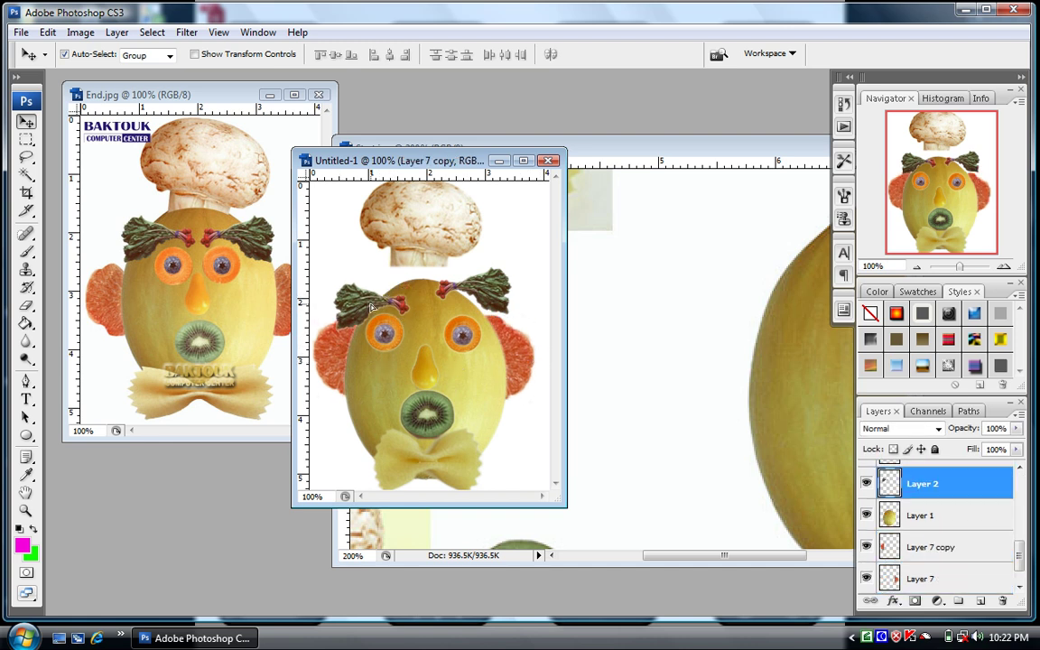
{"action": "left_click_drag", "start_coordinate": [487, 298], "coordinate": [491, 309]}
Step: Lower the mushroom hat onto the melon and delete its overlapping stem using a selection loaded from Layer 1 Transparency, then deselect
{"action": "mouse_move", "coordinate": [445, 235]}
{"action": "left_mouse_down"}
{"action": "mouse_move", "coordinate": [450, 251]}
{"action": "mouse_move", "coordinate": [403, 227]}
{"action": "mouse_move", "coordinate": [446, 254]}
{"action": "left_mouse_up"}
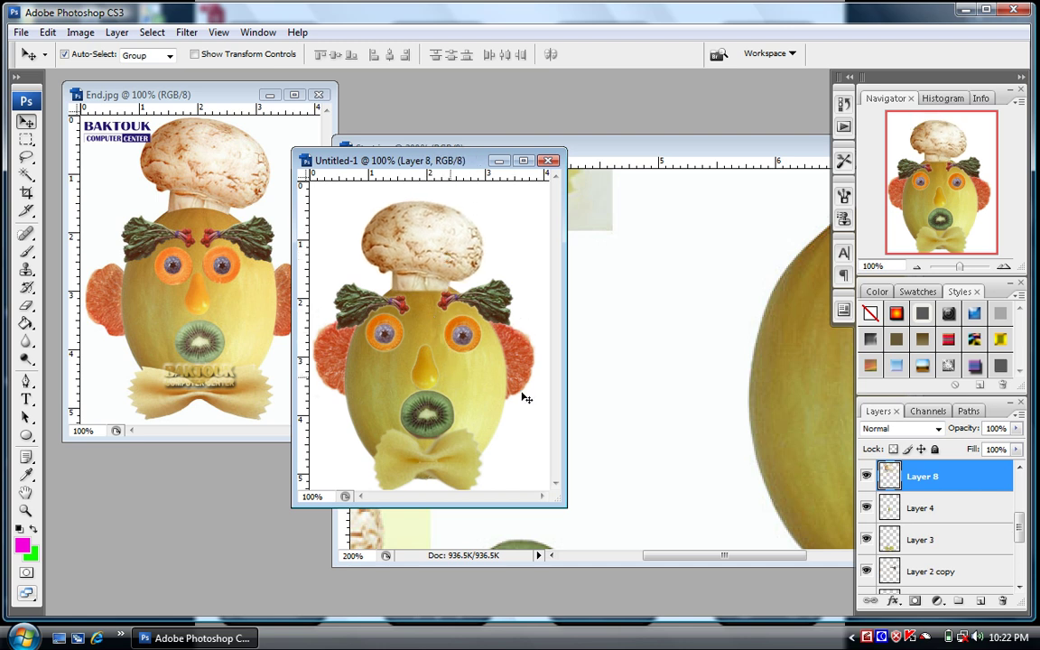
{"action": "left_click", "coordinate": [485, 397]}
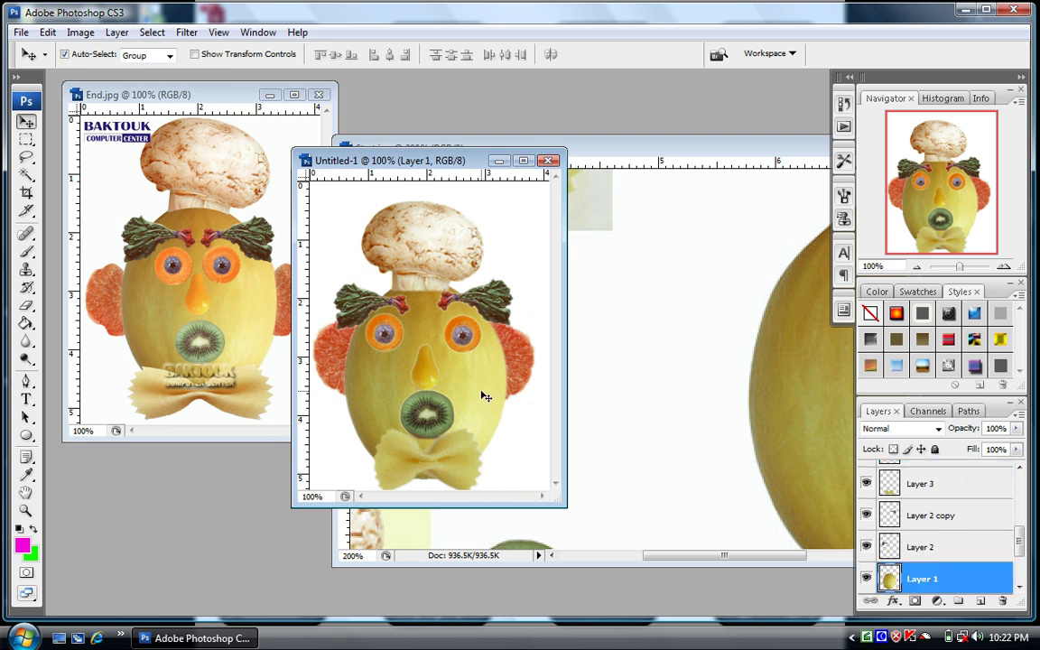
{"action": "left_click", "coordinate": [152, 32]}
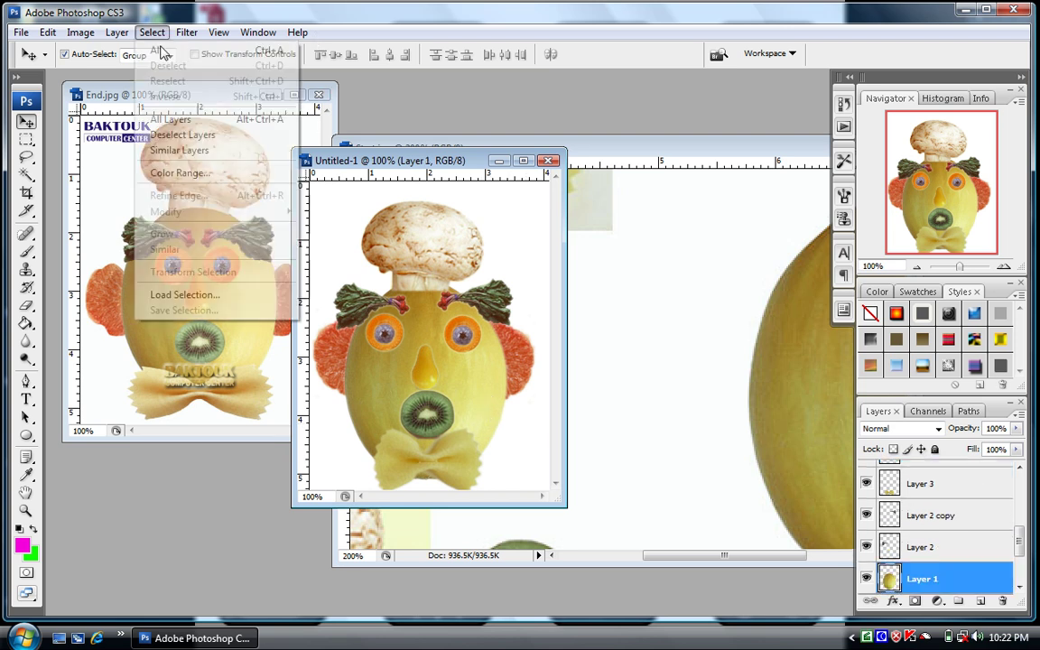
{"action": "left_click", "coordinate": [215, 305]}
{"action": "left_click", "coordinate": [641, 178]}
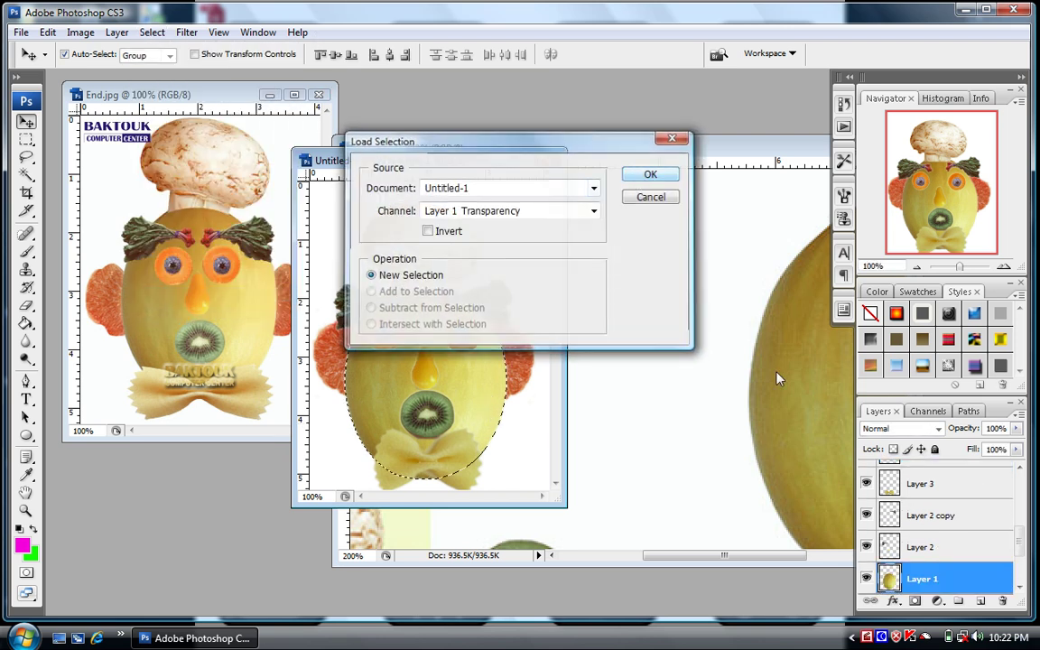
{"action": "left_click", "coordinate": [424, 232]}
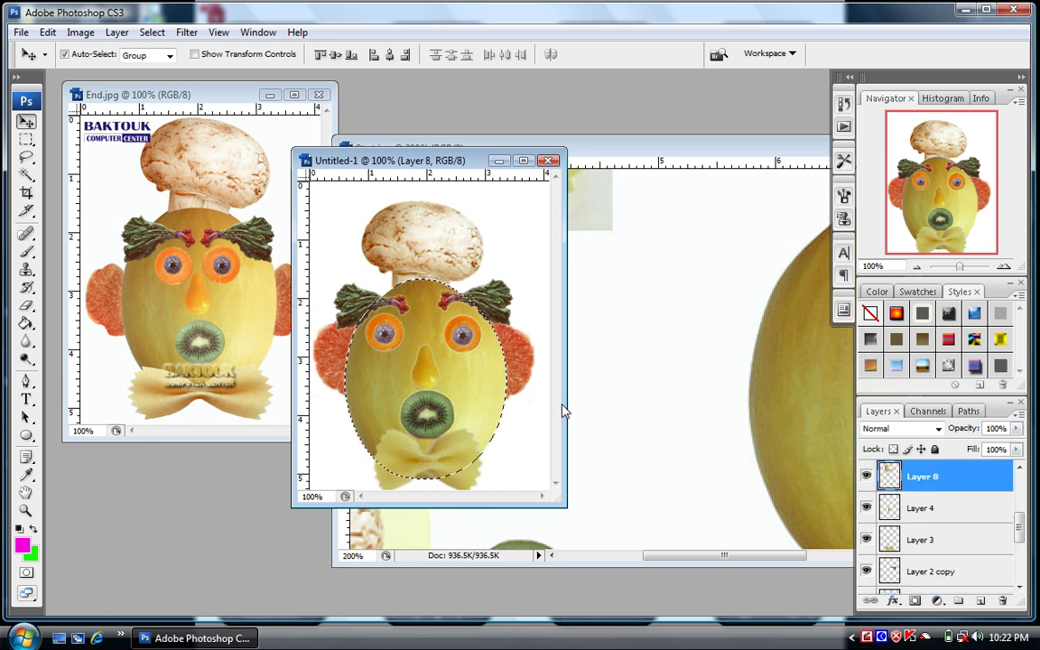
{"action": "key", "text": "ctrl+d"}
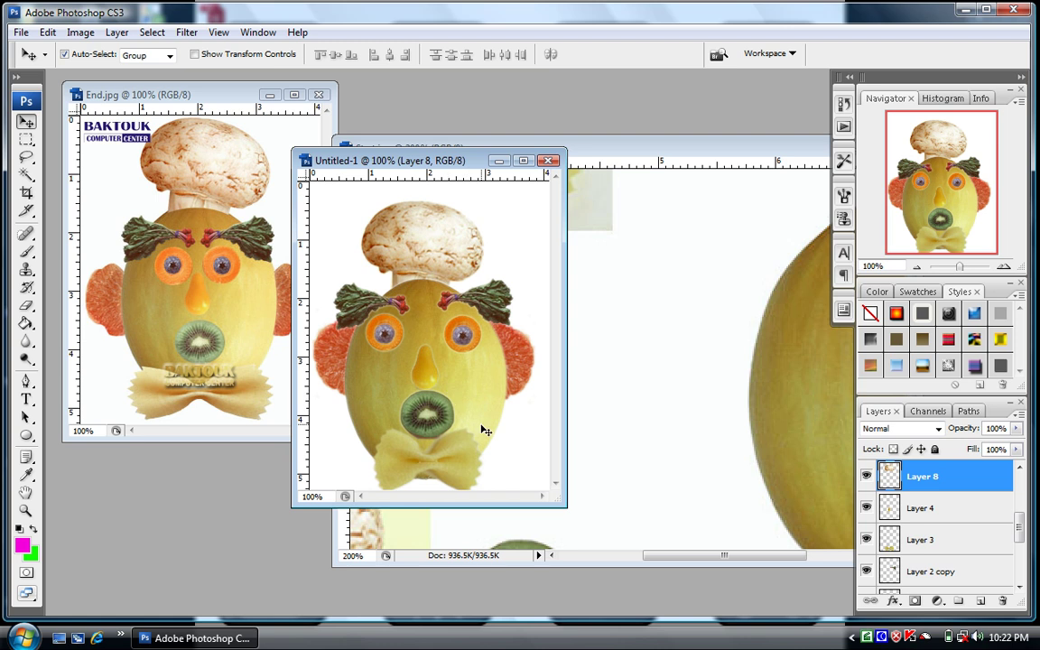